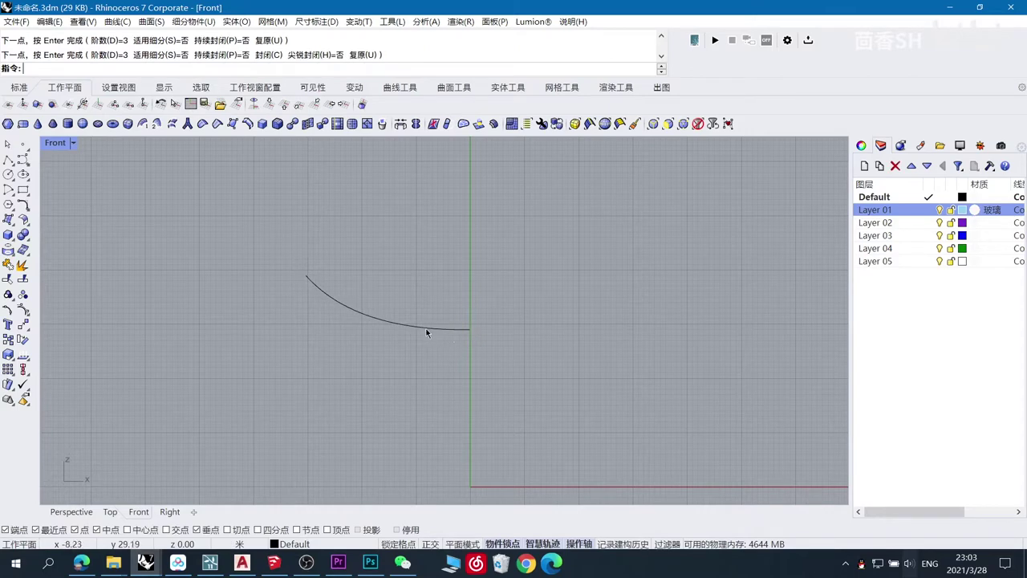
# Delete the existing curve and draw a wider four-point control-point curve, about 42 m across, sagging down to the vertical axis
pyautogui.click(427, 329)
pyautogui.press('Delete')
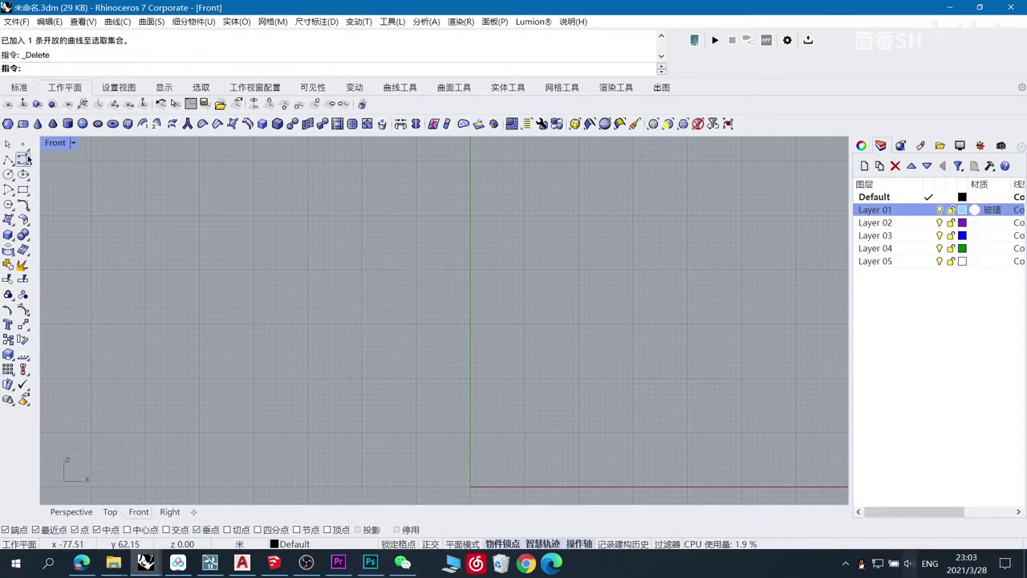
pyautogui.click(26, 158)
pyautogui.click(241, 279)
pyautogui.click(293, 337)
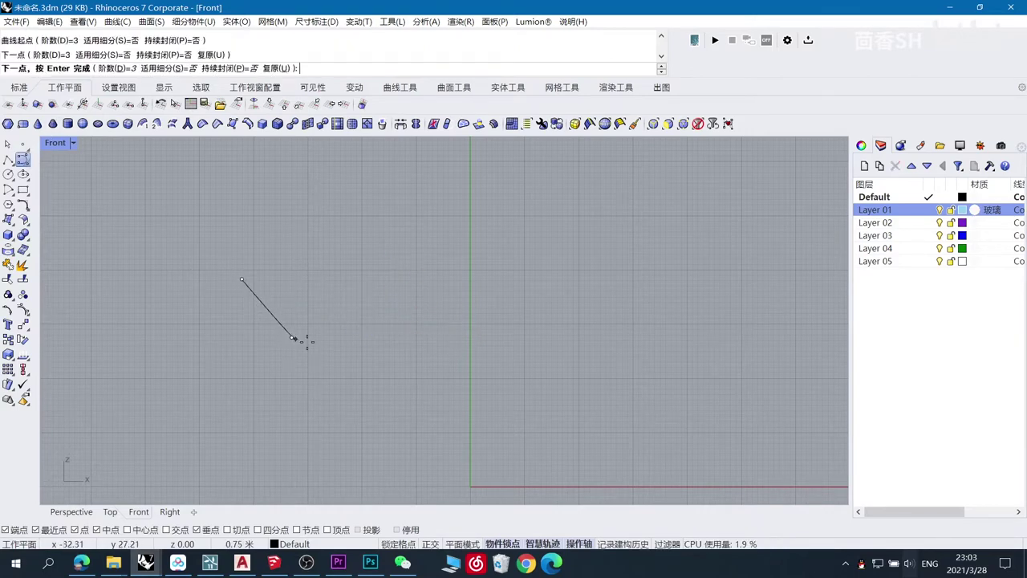
pyautogui.click(366, 345)
pyautogui.click(469, 345)
pyautogui.rightClick(412, 346)
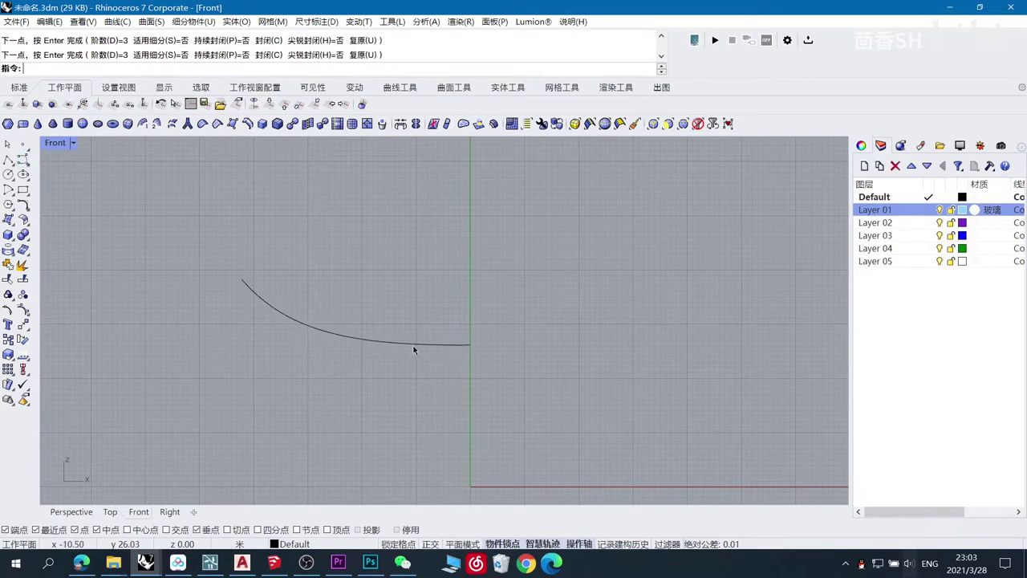
# Mirror the curve across the vertical axis and join both halves into one symmetric ridge curve
pyautogui.click(411, 345)
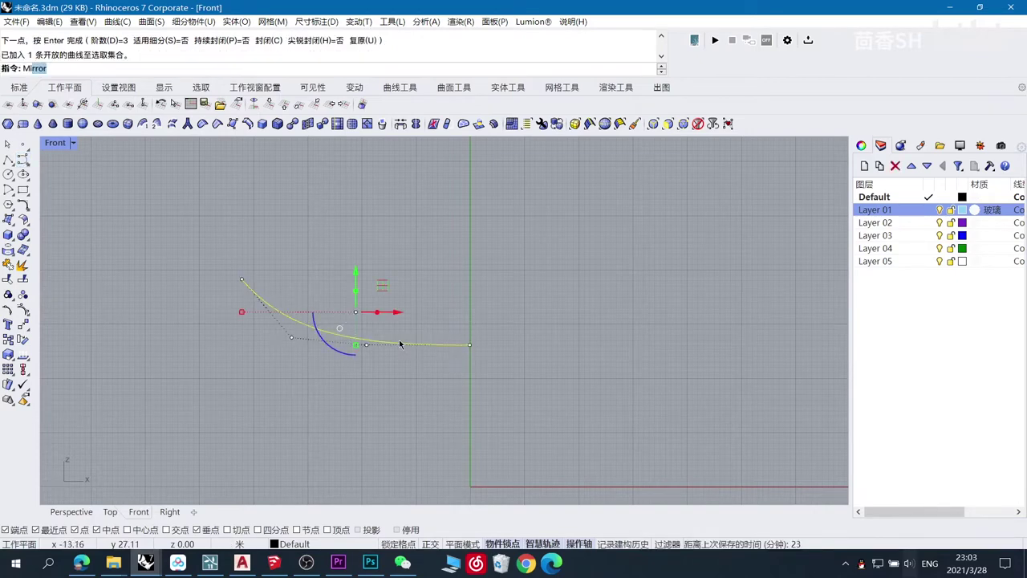
pyautogui.write('M')
pyautogui.press('Return')
pyautogui.click(469, 346)
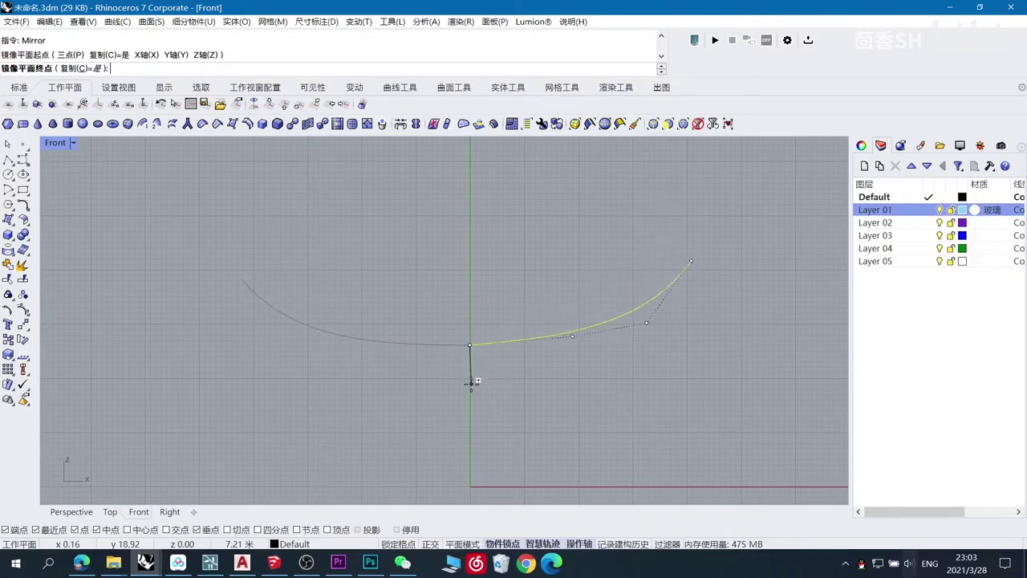
pyautogui.click(471, 383)
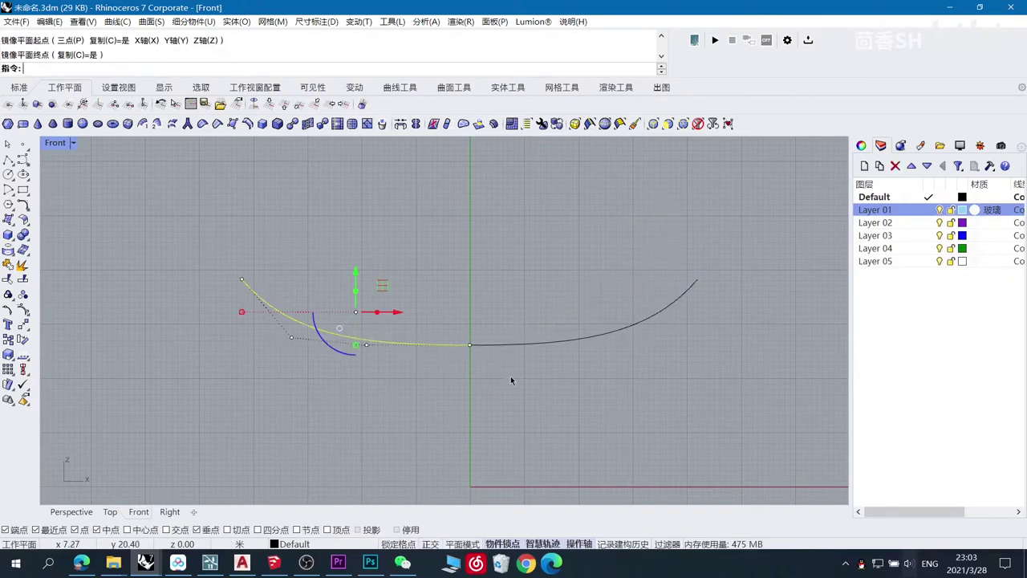
pyautogui.click(8, 265)
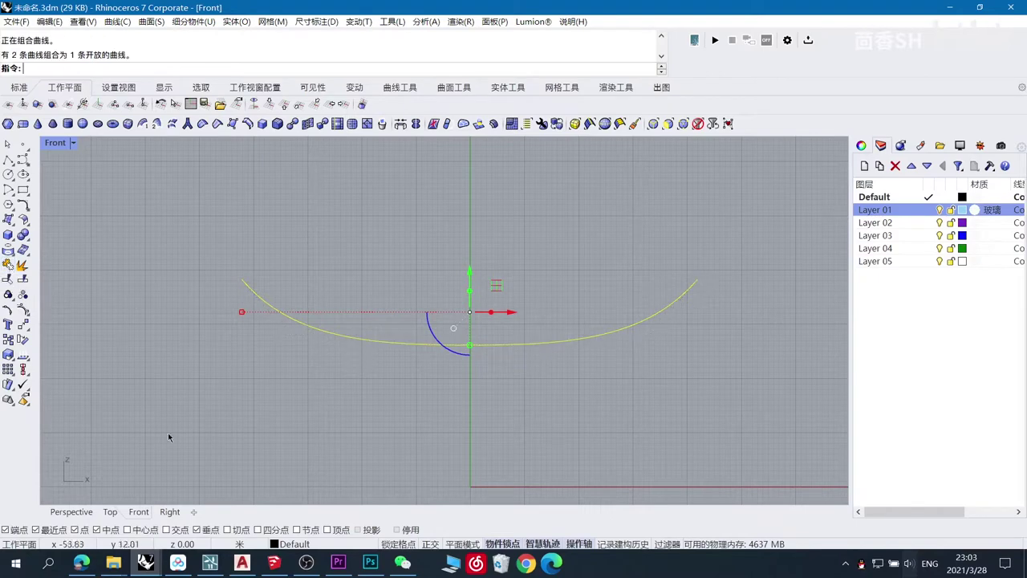
# Draw a three-point control-point curve from the ridge curve's negative-X end, curving downward and outward
pyautogui.click(21, 160)
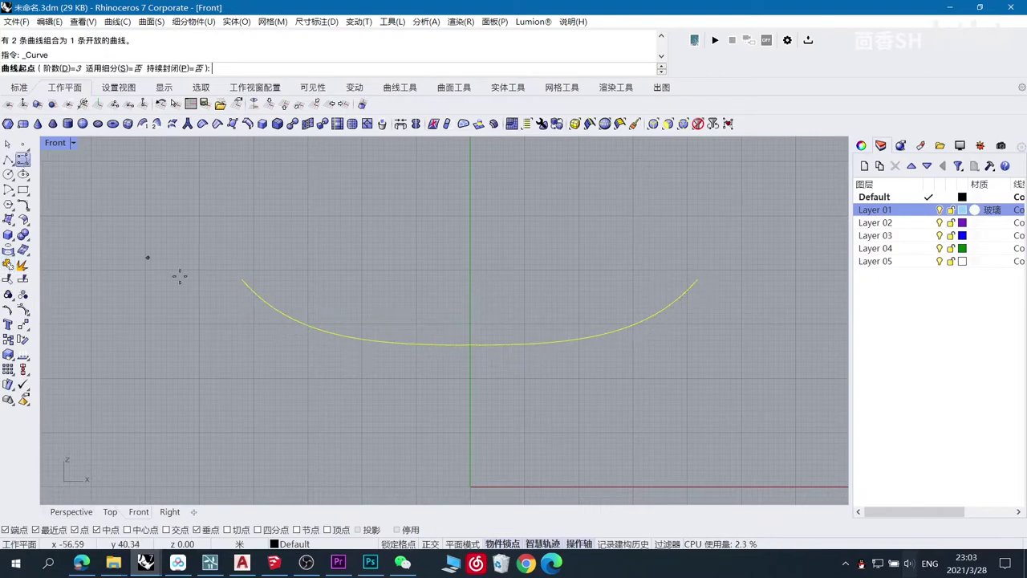
pyautogui.click(242, 280)
pyautogui.click(268, 348)
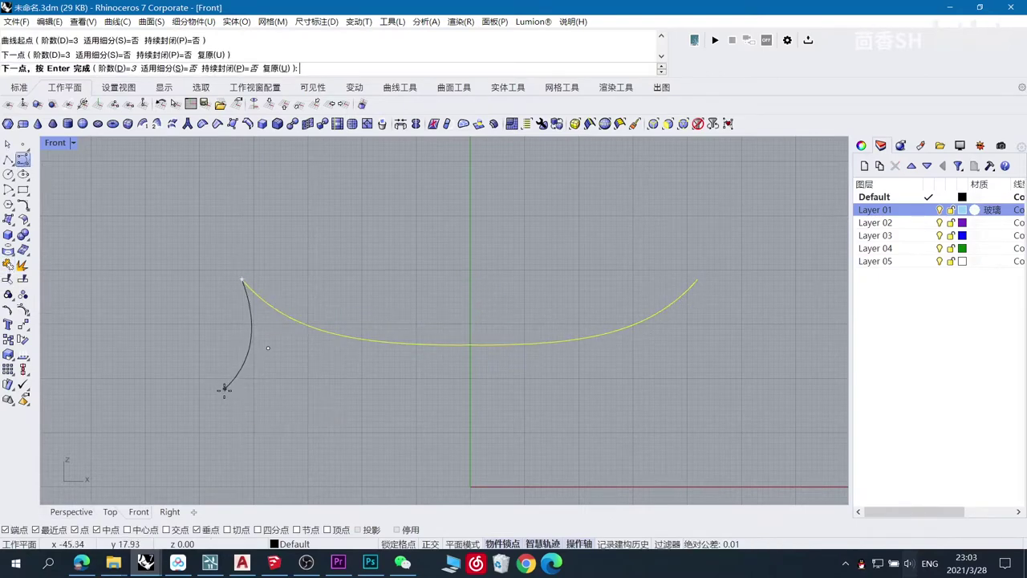
pyautogui.click(199, 409)
pyautogui.rightClick(245, 410)
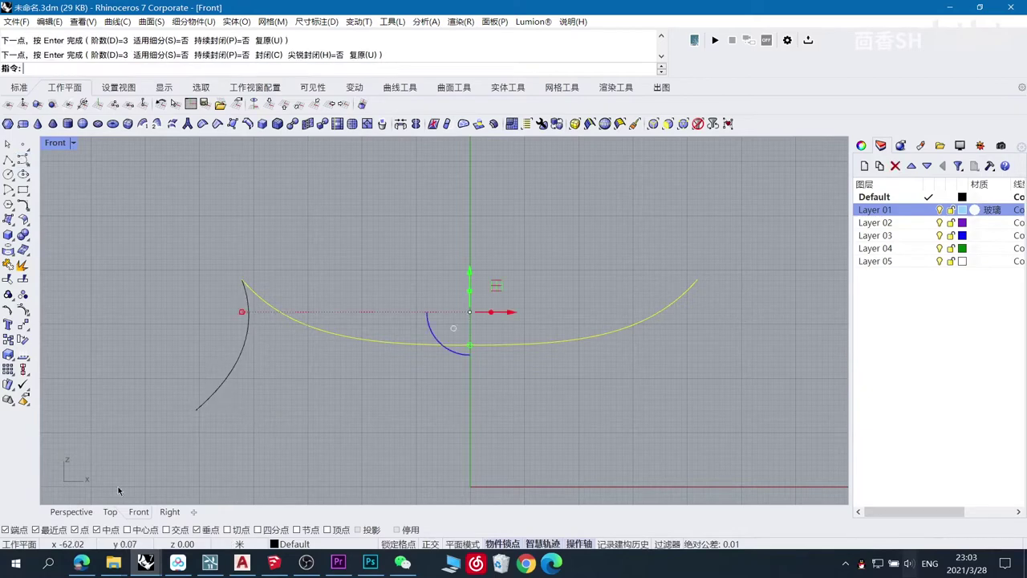
# In perspective, pull the lower end point of the short descending curve away from the ridge along negative Y
pyautogui.click(73, 512)
pyautogui.click(408, 346)
pyautogui.moveTo(429, 325); pyautogui.dragTo(413, 340, button='right')
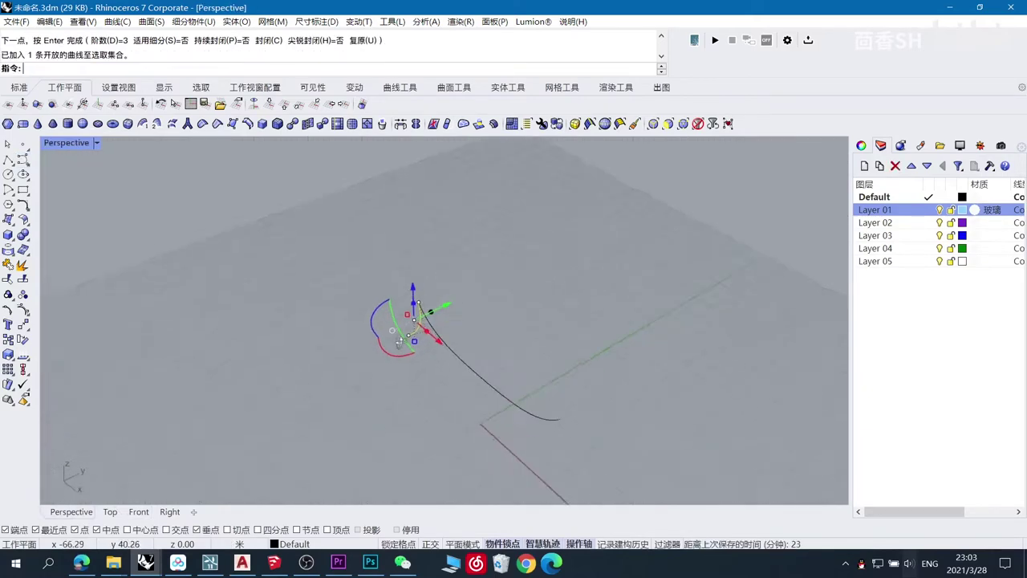
pyautogui.scroll(8, 415, 339)
pyautogui.click(415, 316)
pyautogui.moveTo(450, 304); pyautogui.dragTo(323, 338)
pyautogui.moveTo(426, 321); pyautogui.dragTo(438, 286, button='right')
pyautogui.scroll(-6, 438, 287)
pyautogui.moveTo(439, 360); pyautogui.dragTo(455, 323, button='right')
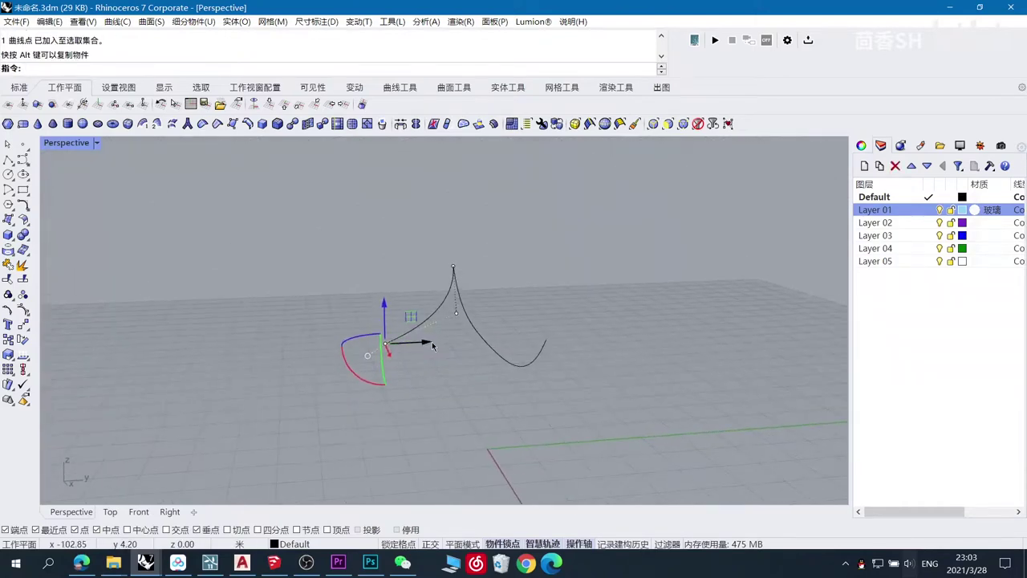
pyautogui.moveTo(432, 344); pyautogui.dragTo(418, 346)
# Raise the descending curve's lower end point and shift it along X toward the ridge end's position in plan
pyautogui.moveTo(371, 308); pyautogui.dragTo(362, 284)
pyautogui.moveTo(385, 322); pyautogui.dragTo(611, 377, button='right')
pyautogui.moveTo(394, 385); pyautogui.dragTo(440, 389)
pyautogui.moveTo(427, 392); pyautogui.dragTo(487, 401, button='right')
pyautogui.click(111, 512)
pyautogui.scroll(-4, 279, 438)
pyautogui.moveTo(278, 437); pyautogui.dragTo(361, 399, button='right')
pyautogui.moveTo(331, 429)
pyautogui.mouseDown()
pyautogui.moveTo(345, 428)
pyautogui.moveTo(336, 431)
pyautogui.mouseUp()
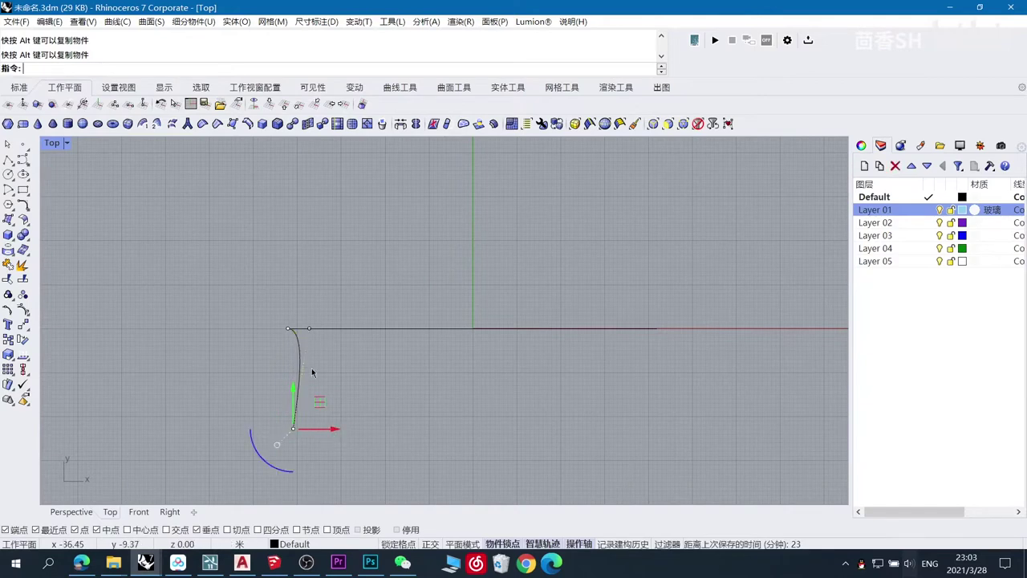
# In plan, shift the descending curve's middle control point and lower end point along X to line up with the ridge end
pyautogui.click(309, 332)
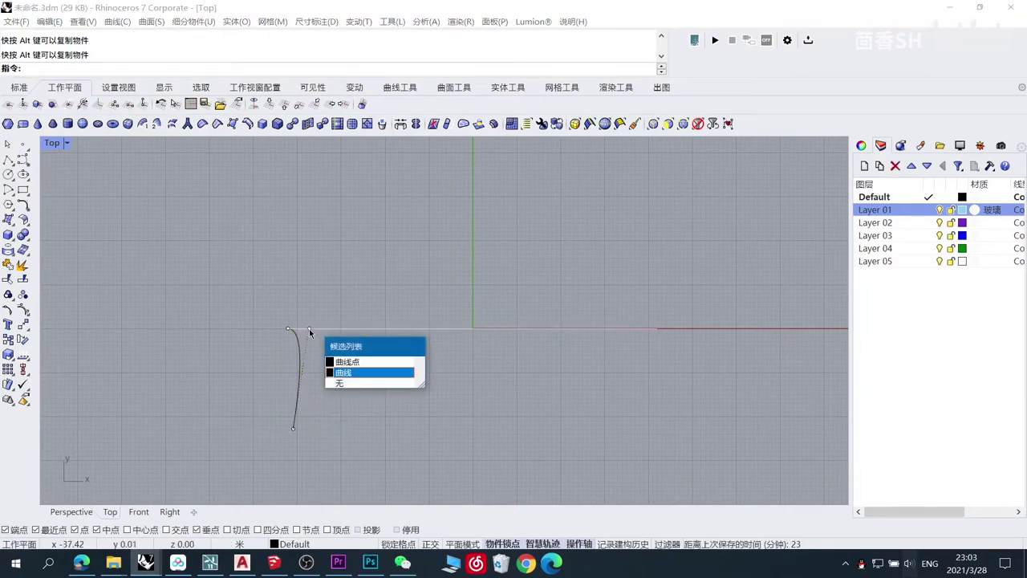
pyautogui.click(345, 362)
pyautogui.moveTo(347, 330)
pyautogui.mouseDown()
pyautogui.moveTo(325, 330)
pyautogui.moveTo(331, 336)
pyautogui.mouseUp()
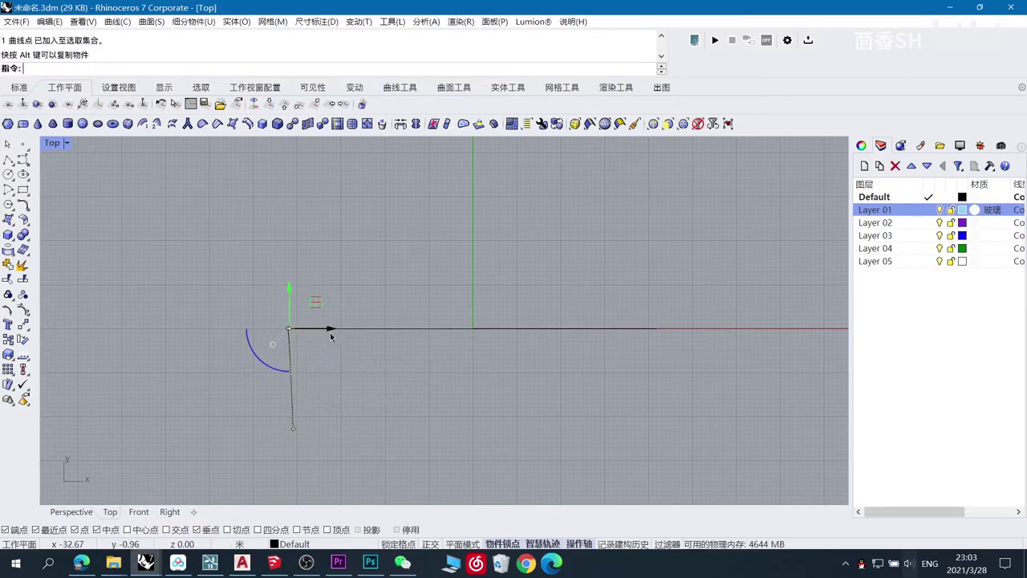
pyautogui.click(293, 429)
pyautogui.moveTo(331, 429); pyautogui.dragTo(325, 432)
# Mirror the descending curve across the ridge line from the shared ridge end point
pyautogui.click(72, 511)
pyautogui.moveTo(338, 383); pyautogui.dragTo(436, 344, button='right')
pyautogui.click(465, 378)
pyautogui.click(423, 309)
pyautogui.write('Mirror')
pyautogui.press('Return')
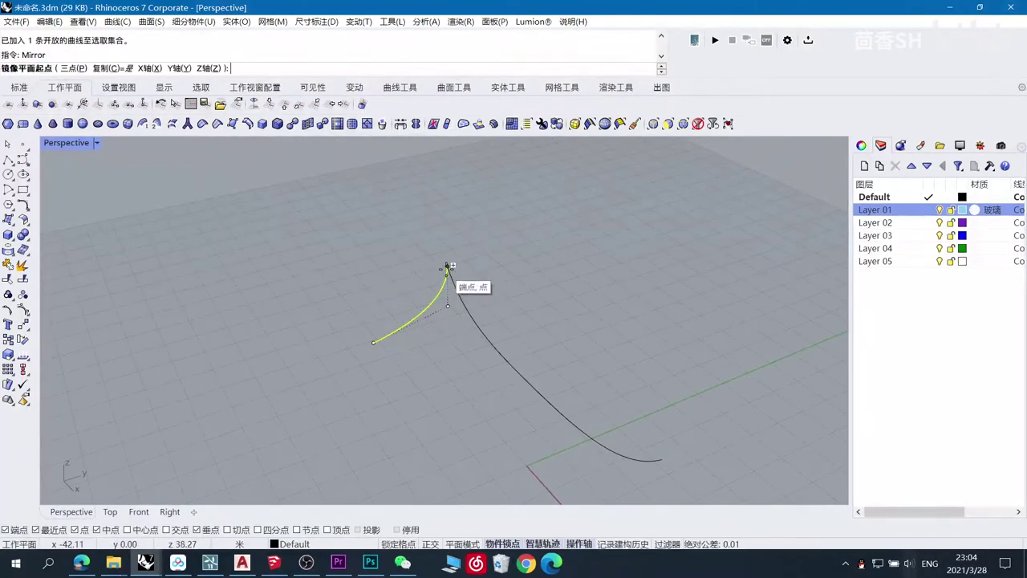
pyautogui.click(447, 266)
pyautogui.click(514, 319)
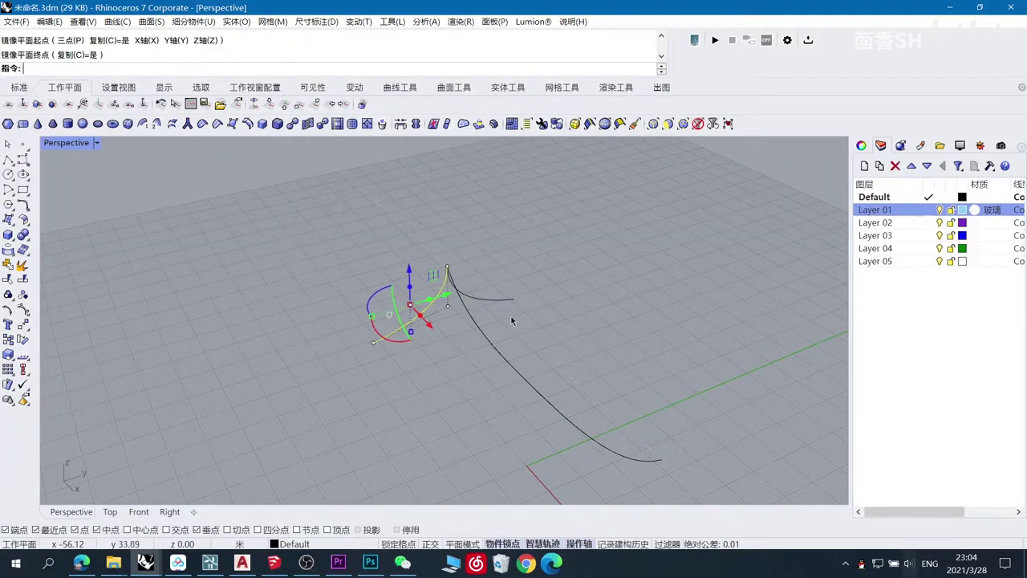
# Mirror both descending curves to the opposite ridge end about the ridge curve's midpoint
pyautogui.moveTo(508, 321); pyautogui.dragTo(544, 337, button='right')
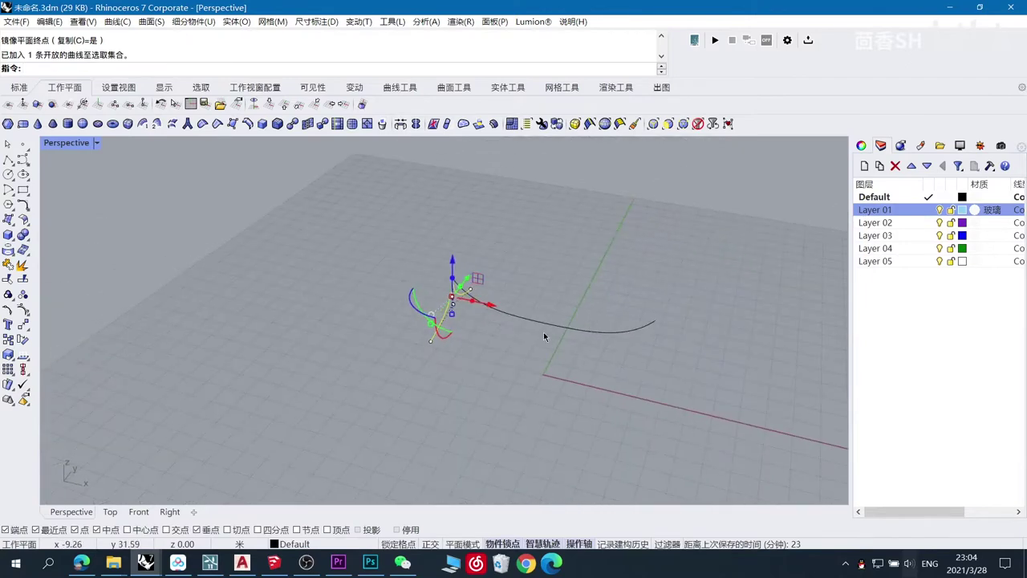
pyautogui.press('Return')
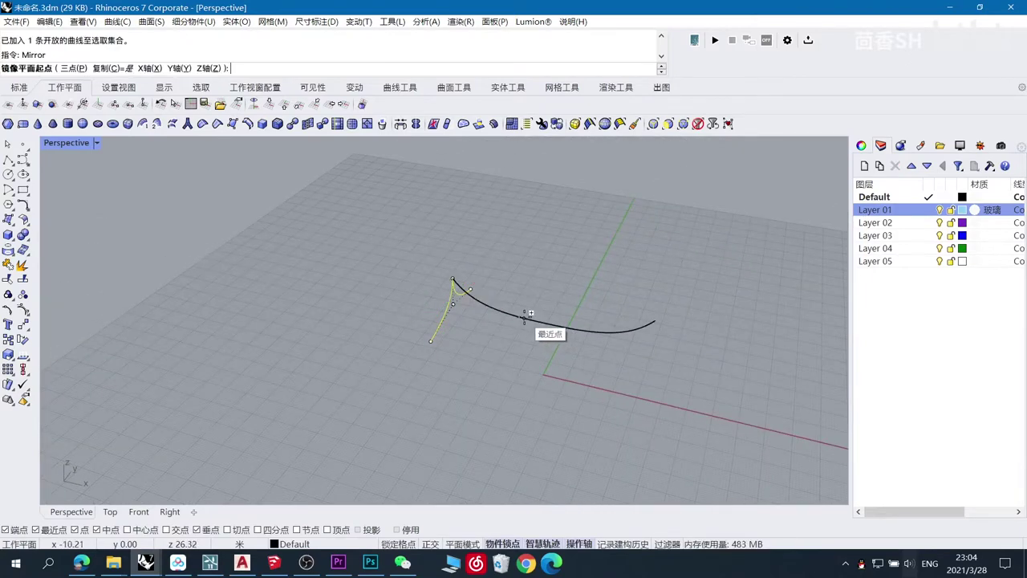
pyautogui.moveTo(533, 320); pyautogui.dragTo(579, 297, button='right')
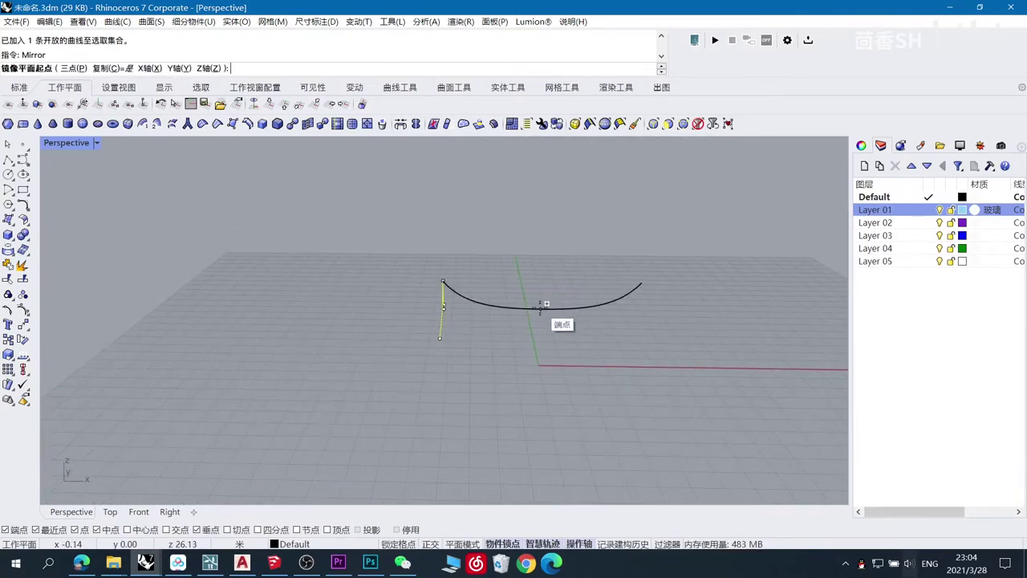
pyautogui.click(544, 308)
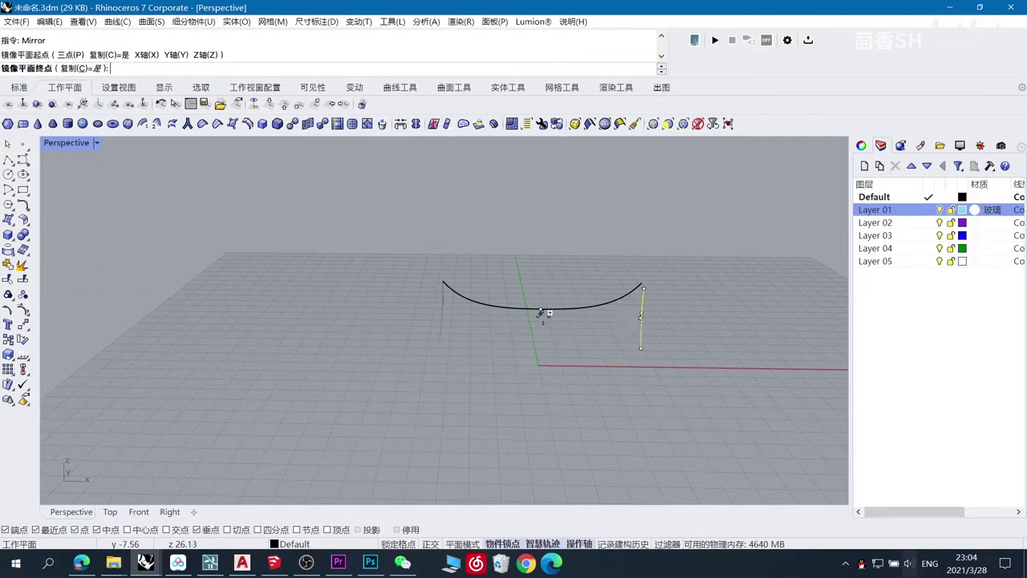
pyautogui.keyDown('shift'); pyautogui.click(554, 364); pyautogui.keyUp('shift')
pyautogui.moveTo(610, 358); pyautogui.dragTo(477, 324, button='right')
pyautogui.click(460, 392)
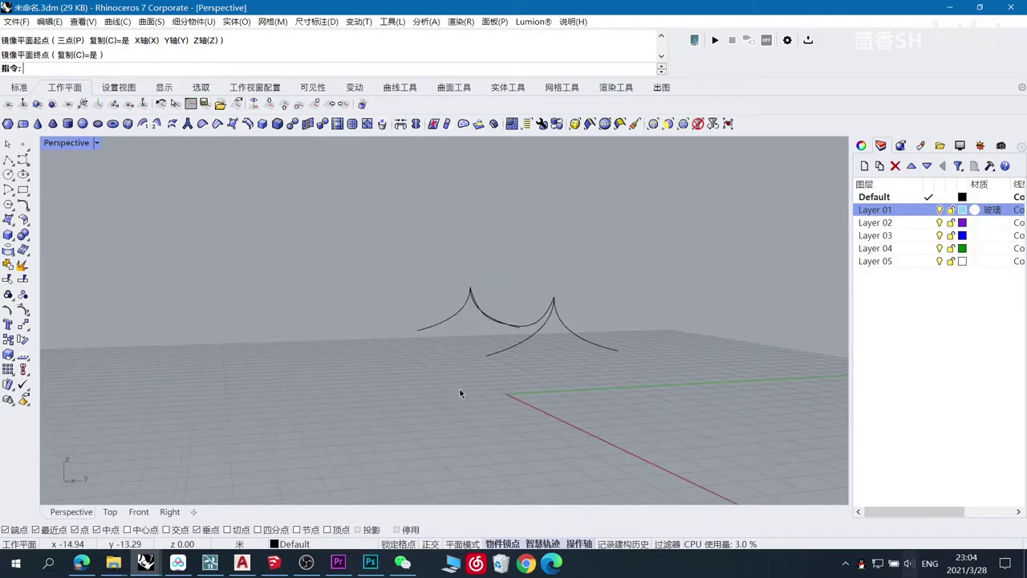
# Draw a straight two-point curve joining the lower ends of the two descending curves on the negative-Y side
pyautogui.moveTo(459, 392); pyautogui.dragTo(601, 329, button='right')
pyautogui.moveTo(493, 311); pyautogui.dragTo(452, 296, button='right')
pyautogui.click(21, 162)
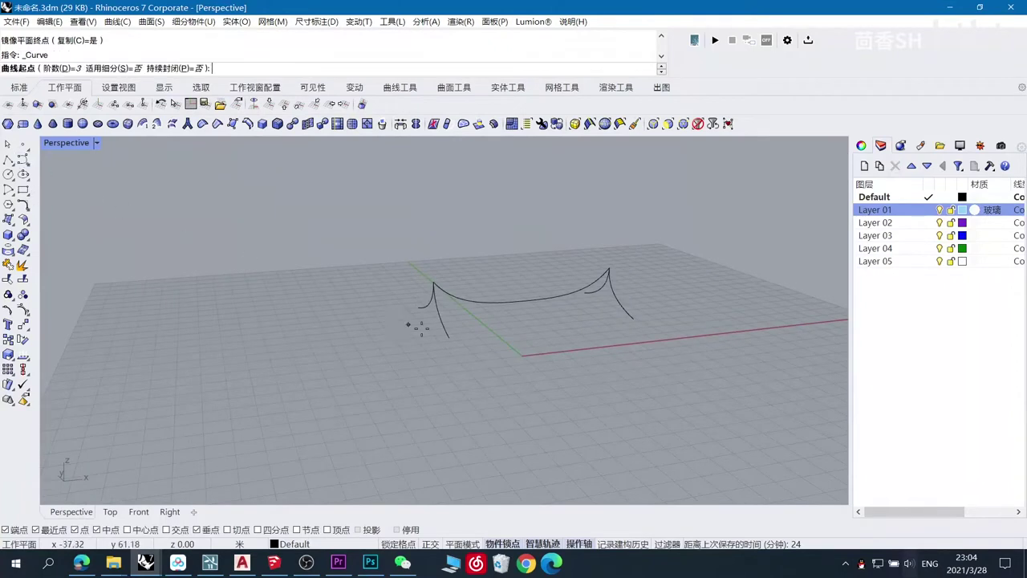
pyautogui.scroll(2, 425, 328)
pyautogui.click(454, 339)
pyautogui.click(680, 318)
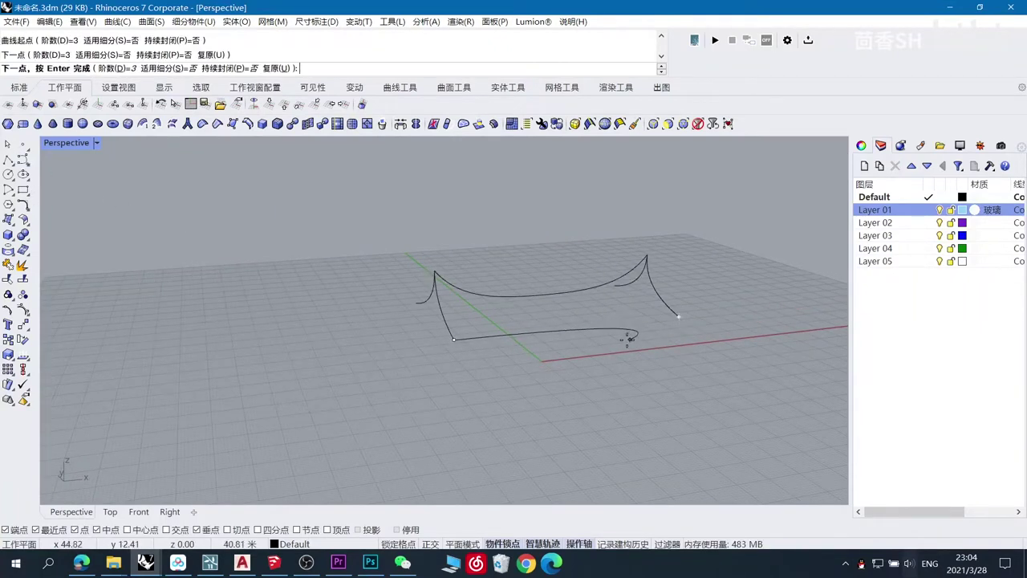
pyautogui.rightClick(626, 338)
# Rebuild the straight eave line as a degree 2 curve with two intermediate control points
pyautogui.click(589, 328)
pyautogui.scroll(3, 601, 372)
pyautogui.moveTo(601, 372); pyautogui.dragTo(594, 375, button='right')
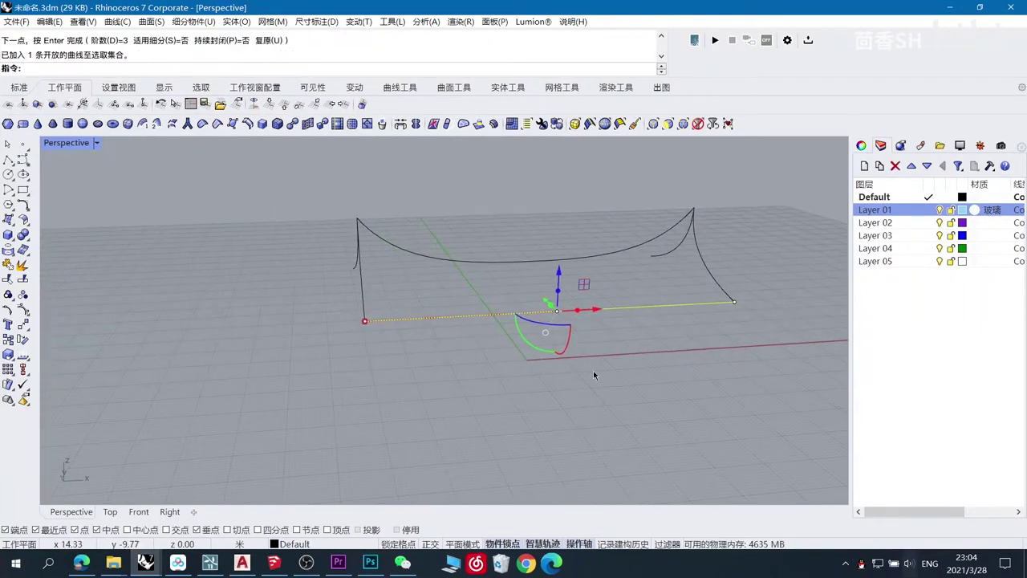
pyautogui.middleClick(562, 375)
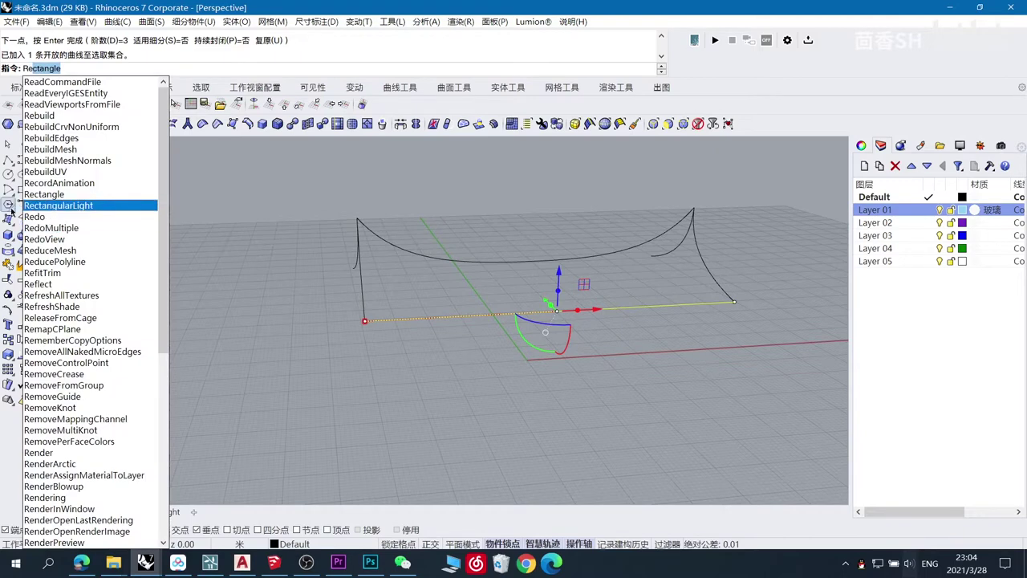
pyautogui.press('Escape')
pyautogui.click(29, 212)
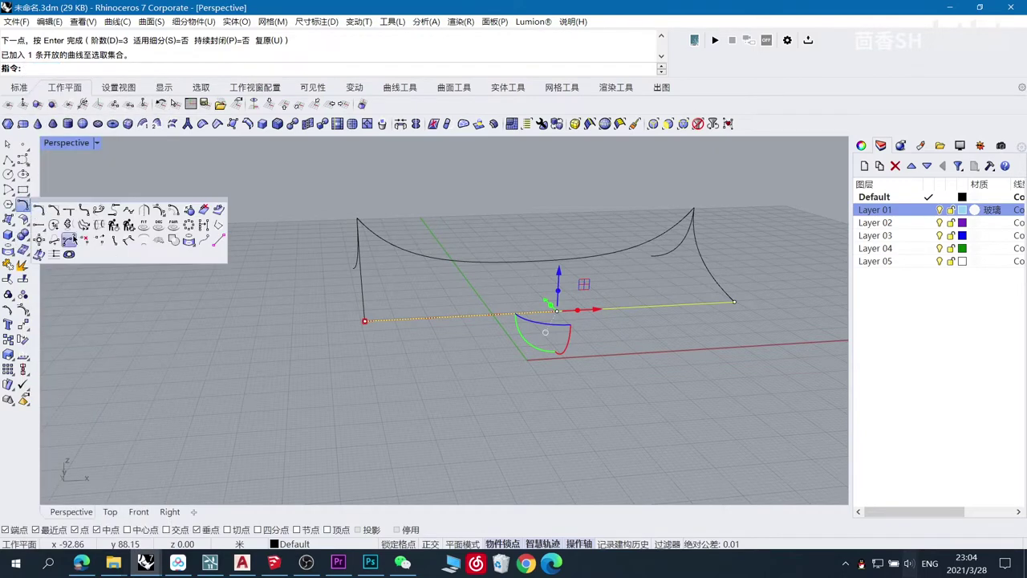
pyautogui.click(114, 226)
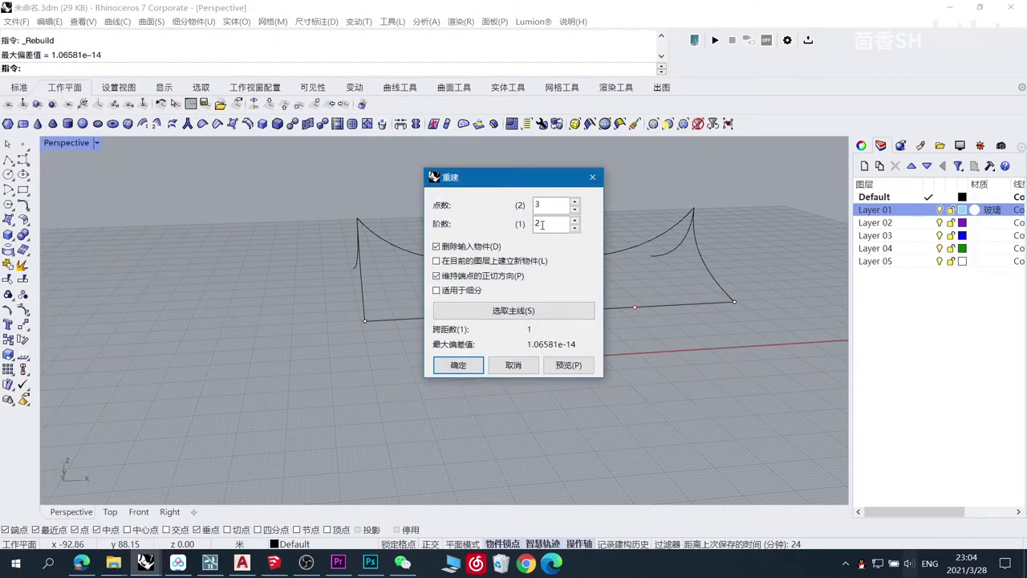
pyautogui.click(459, 367)
# Select the eave curve's two intermediate control points and pull them along Y toward the ridge to bow it inward
pyautogui.moveTo(456, 353)
pyautogui.mouseDown(button='right')
pyautogui.moveTo(589, 372)
pyautogui.moveTo(462, 362)
pyautogui.mouseUp(button='right')
pyautogui.moveTo(648, 269); pyautogui.dragTo(647, 271)
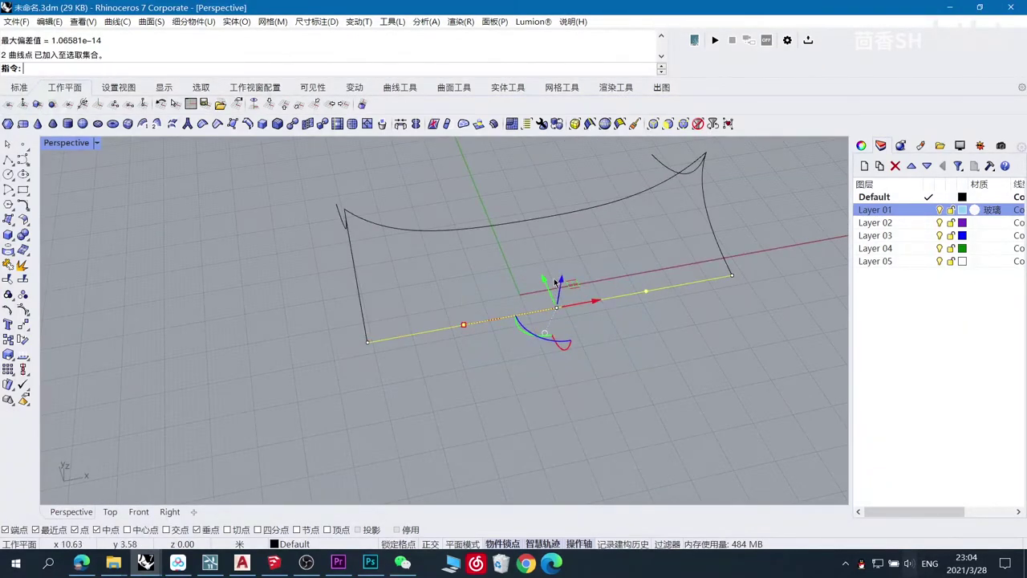
pyautogui.moveTo(545, 280); pyautogui.dragTo(531, 255)
pyautogui.moveTo(557, 309); pyautogui.dragTo(691, 272, button='right')
pyautogui.moveTo(390, 286); pyautogui.dragTo(521, 301, button='right')
pyautogui.moveTo(434, 275); pyautogui.dragTo(442, 277)
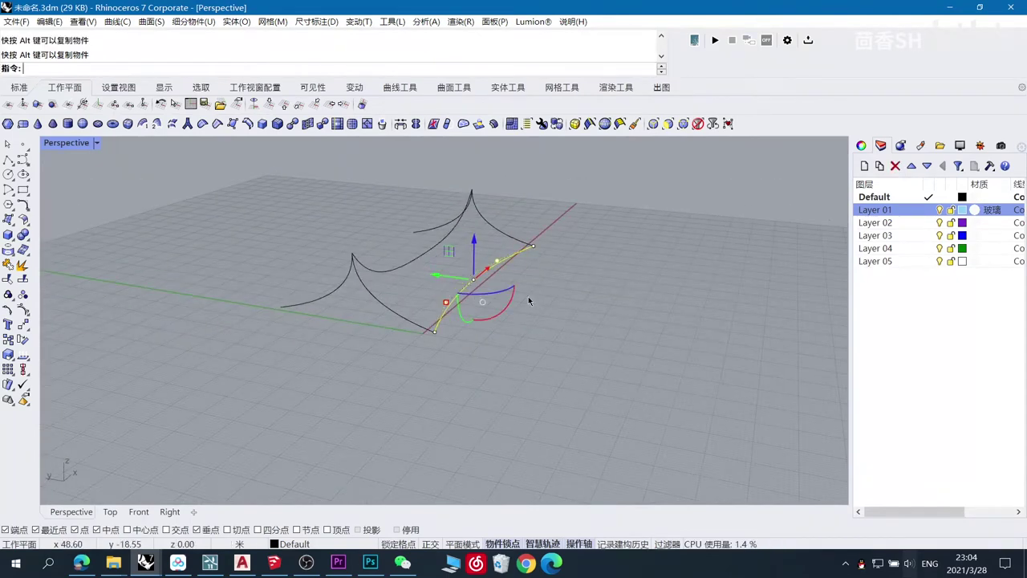
pyautogui.keyDown('shift'); pyautogui.moveTo(531, 302); pyautogui.dragTo(589, 304, button='right'); pyautogui.keyUp('shift')
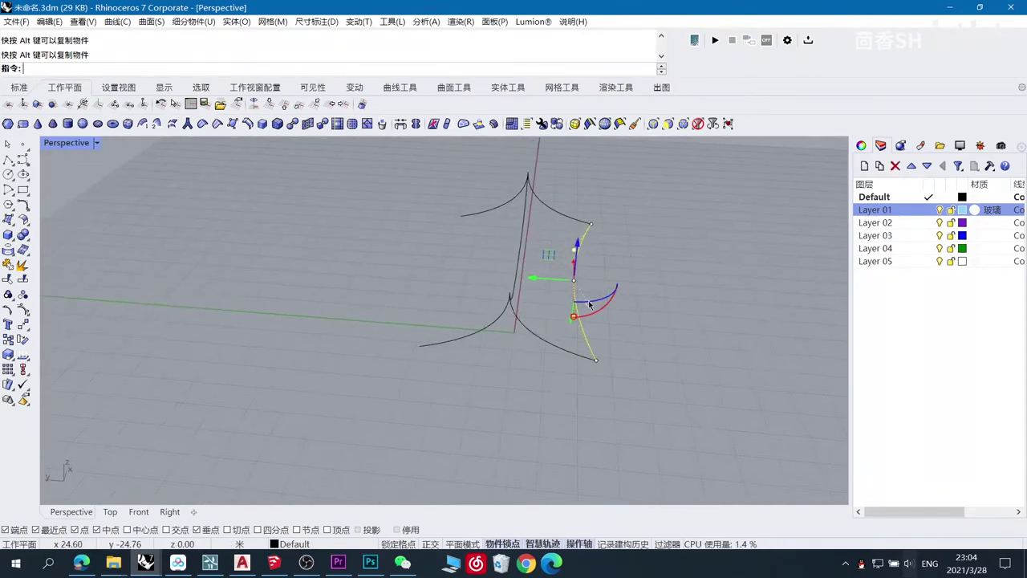
pyautogui.write('mi')
pyautogui.press('space')
pyautogui.click(519, 259)
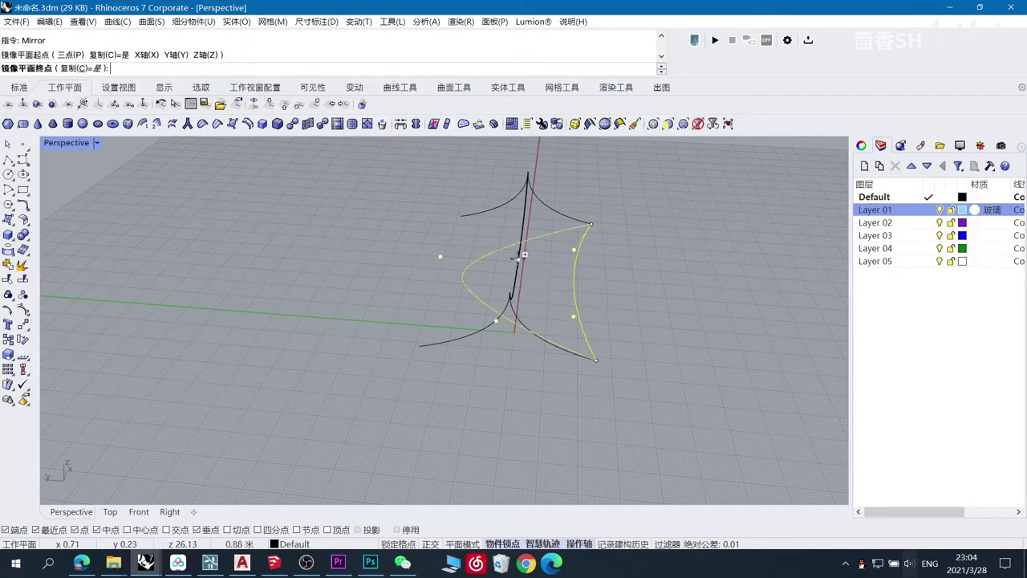
pyautogui.press('Escape')
# Mirror the whole bowed eave curve across the ridge line to the opposite side, starting from the ridge midpoint
pyautogui.click(641, 287)
pyautogui.click(578, 278)
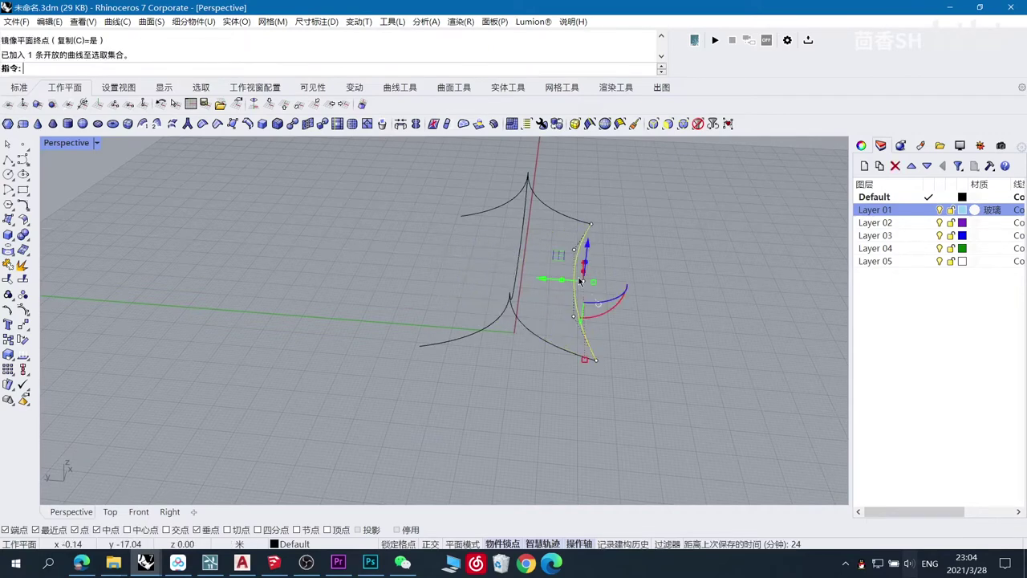
pyautogui.press('Return')
pyautogui.click(518, 259)
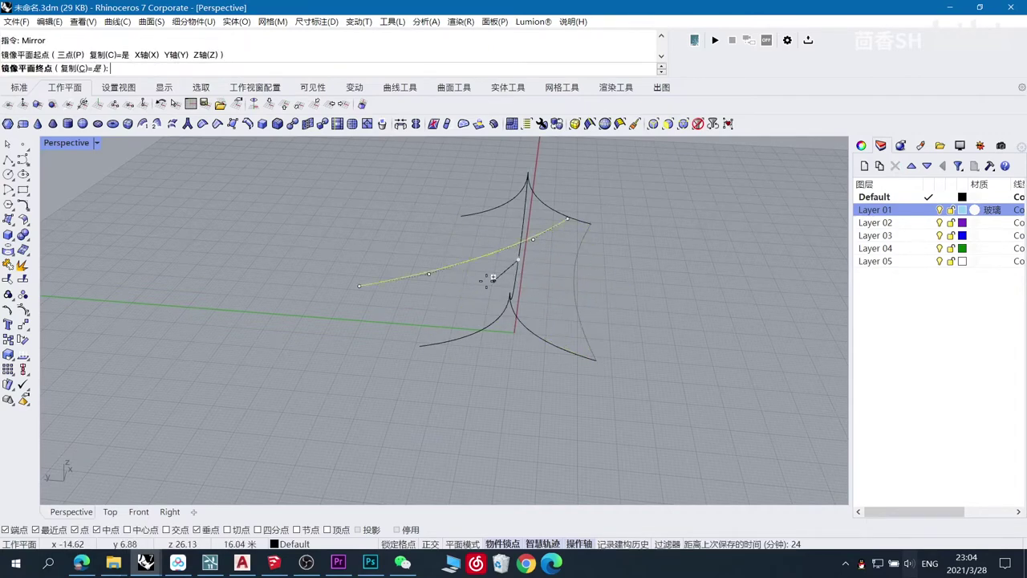
pyautogui.click(513, 314)
# Complete the eave curve's mirror plane along the ridge direction to place the copy on the negative-Y side
pyautogui.moveTo(520, 313); pyautogui.dragTo(612, 331, button='right')
pyautogui.click(734, 364)
# Create a Patch surface from the ridge, the two descending curves and the eave curve on the negative-Y side
pyautogui.click(592, 323)
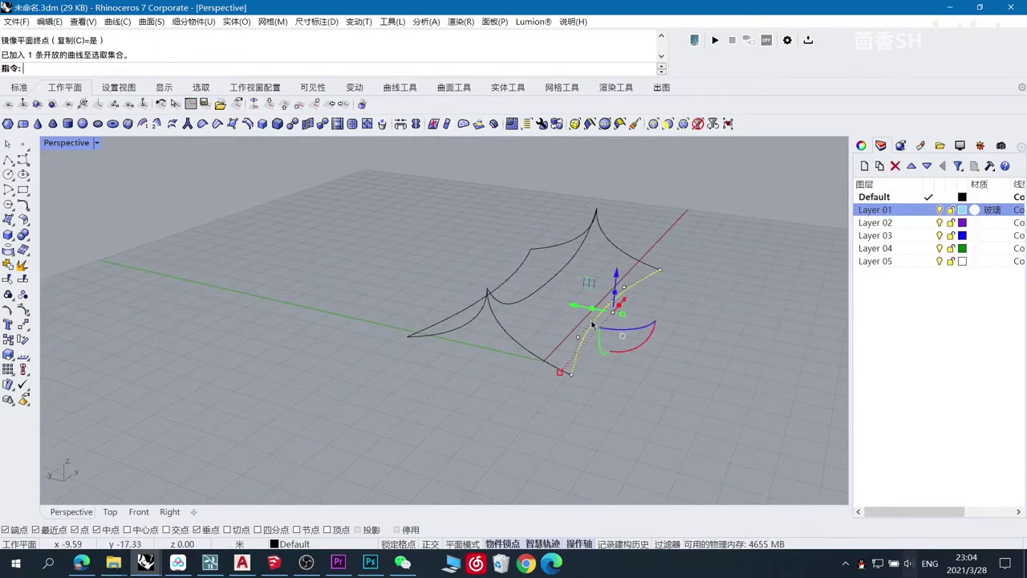
pyautogui.keyDown('shift'); pyautogui.click(521, 337); pyautogui.keyUp('shift')
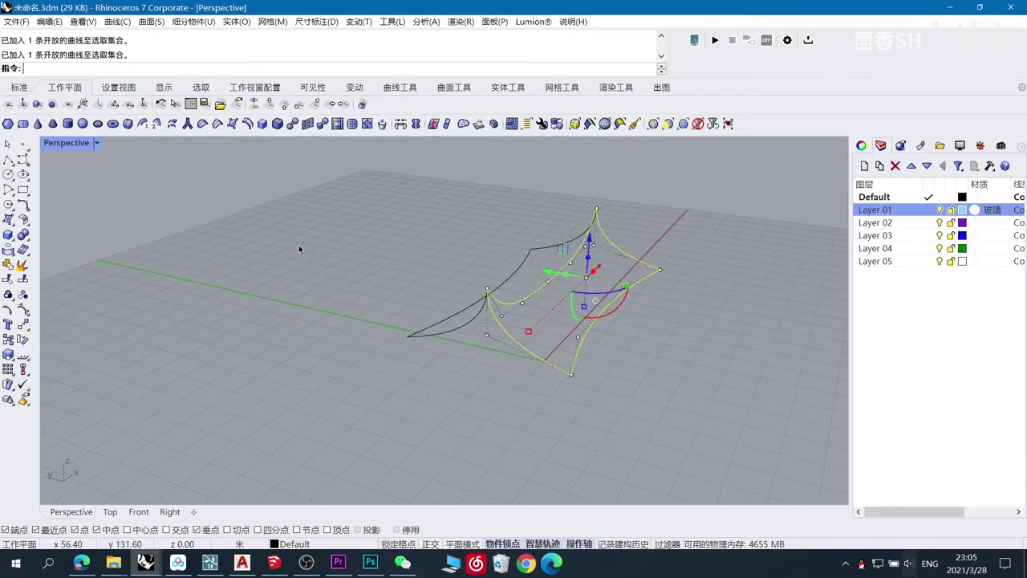
pyautogui.click(13, 226)
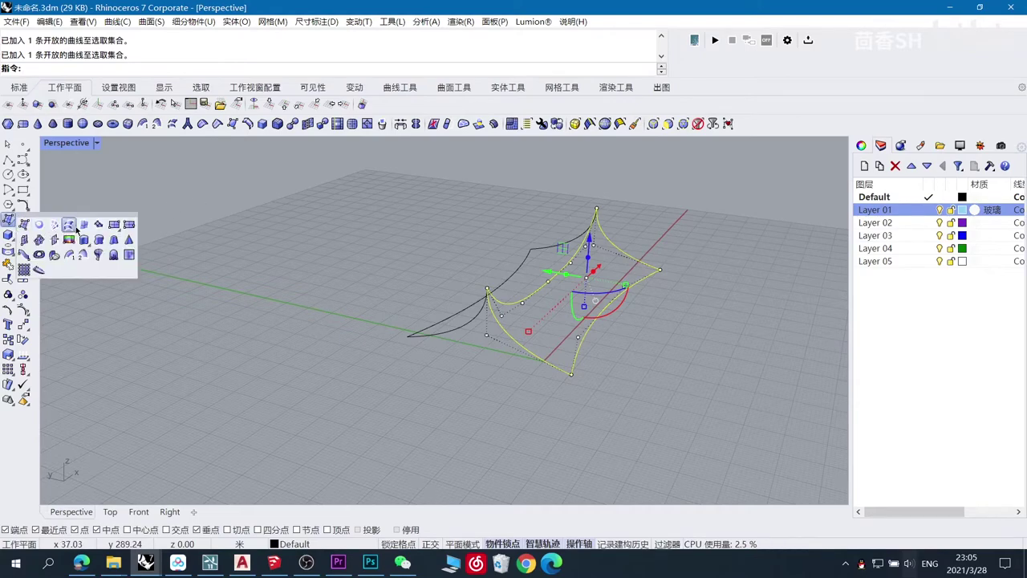
pyautogui.click(101, 227)
pyautogui.click(462, 402)
pyautogui.moveTo(341, 361); pyautogui.dragTo(414, 355, button='right')
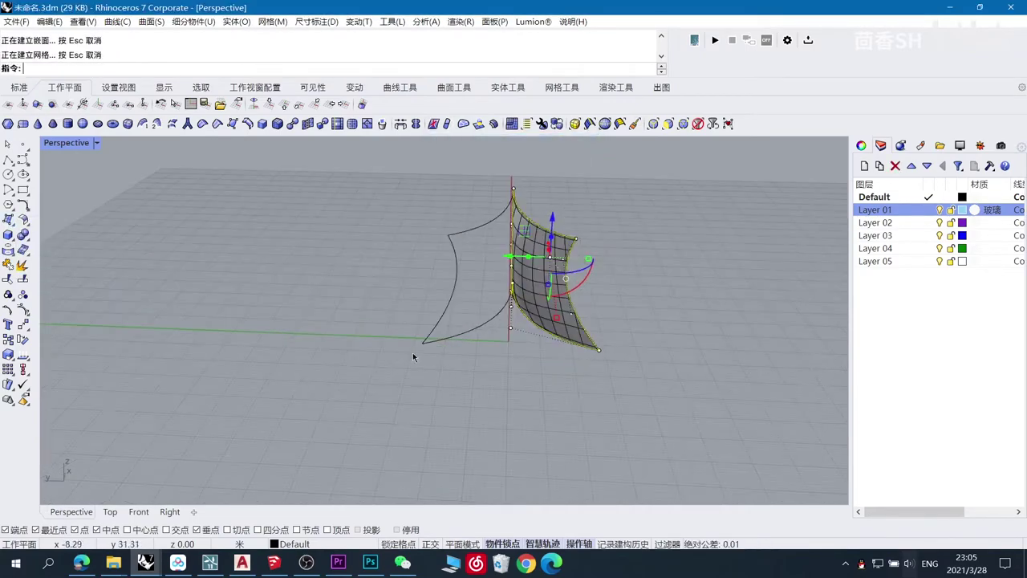
pyautogui.click(413, 355)
# Select the two descending curves and the bowed eave curve on the positive-Y side
pyautogui.moveTo(479, 333); pyautogui.dragTo(495, 328, button='right')
pyautogui.click(493, 326)
pyautogui.keyDown('shift'); pyautogui.click(438, 274); pyautogui.keyUp('shift')
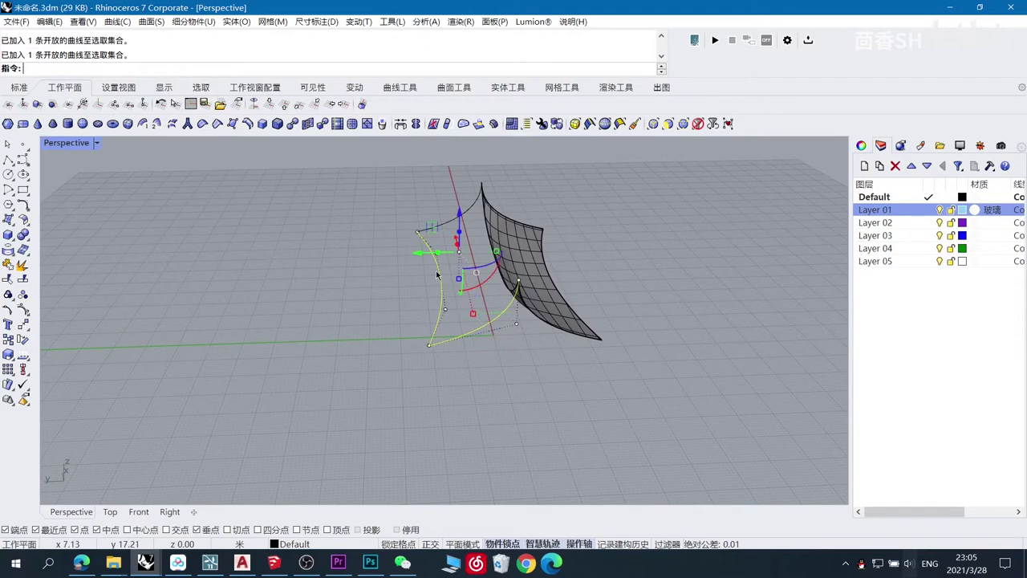
pyautogui.moveTo(387, 247); pyautogui.dragTo(411, 236, button='right')
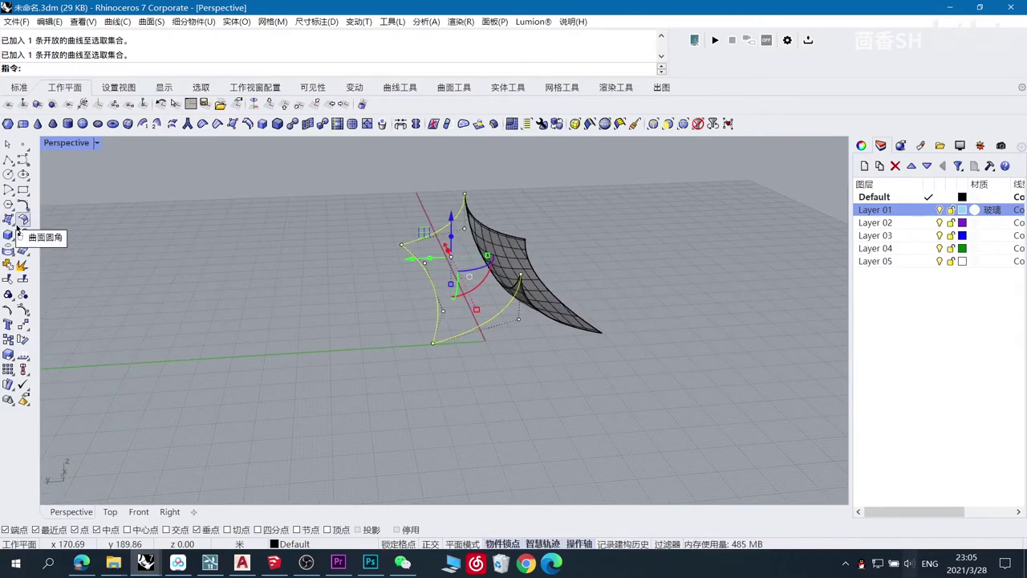
# Try an edge-curve surface from the three selected positive-Y curves without the ridge, and undo it
pyautogui.click(12, 224)
pyautogui.click(89, 223)
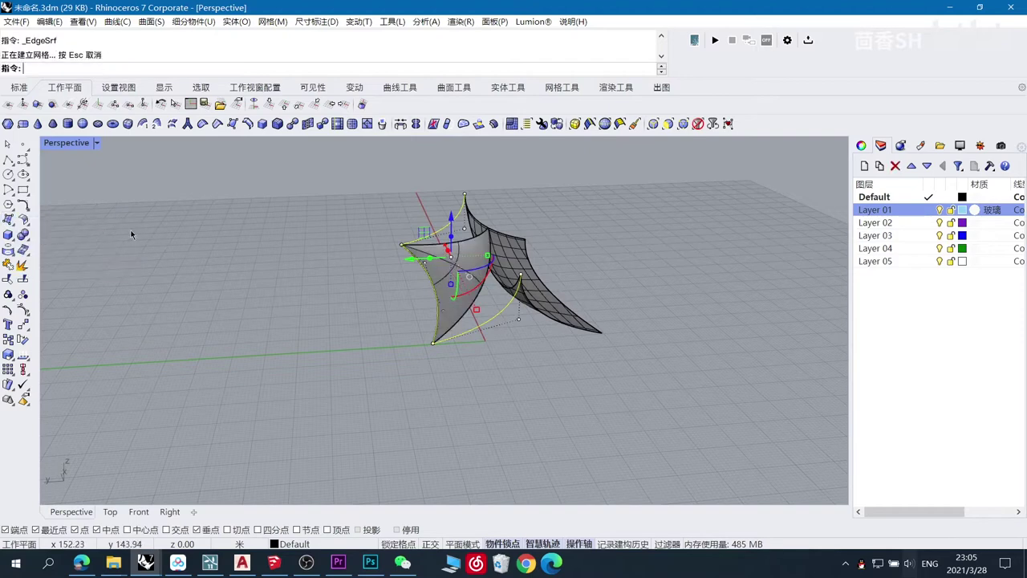
pyautogui.moveTo(277, 240); pyautogui.dragTo(322, 260, button='right')
pyautogui.hotkey('ctrl', 'z')
pyautogui.rightClick(331, 282)
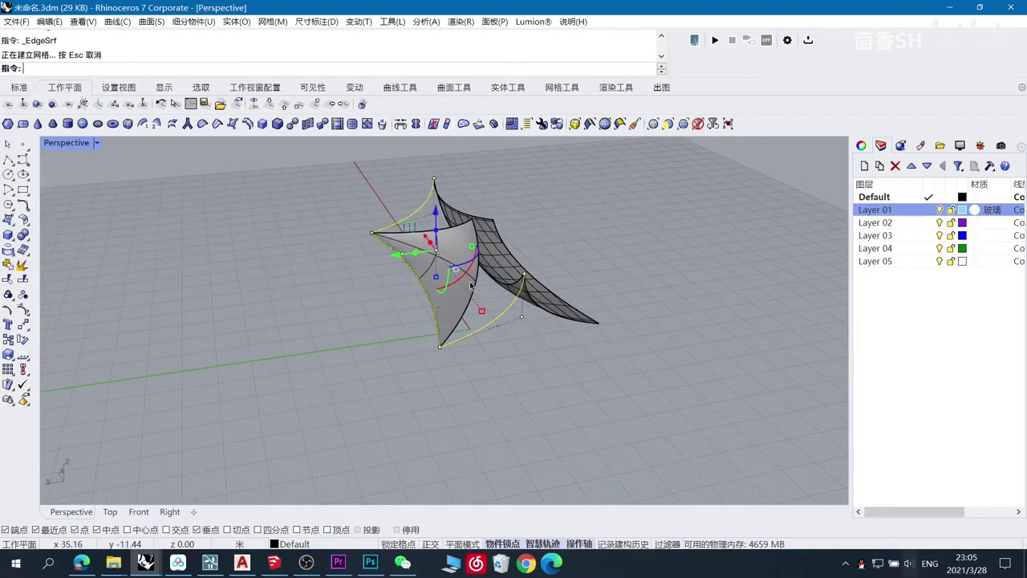
pyautogui.hotkey('ctrl', 'z')
# Add the ridge curve to the selection and build an edge-curve surface from the four positive-Y boundary curves
pyautogui.keyDown('shift'); pyautogui.click(493, 279); pyautogui.keyUp('shift')
pyautogui.scroll(3, 498, 278)
pyautogui.moveTo(574, 266); pyautogui.dragTo(535, 284, button='right')
pyautogui.scroll(4, 476, 283)
pyautogui.keyDown('ctrl'); pyautogui.click(473, 282); pyautogui.keyUp('ctrl')
pyautogui.keyDown('shift'); pyautogui.click(467, 288); pyautogui.keyUp('shift')
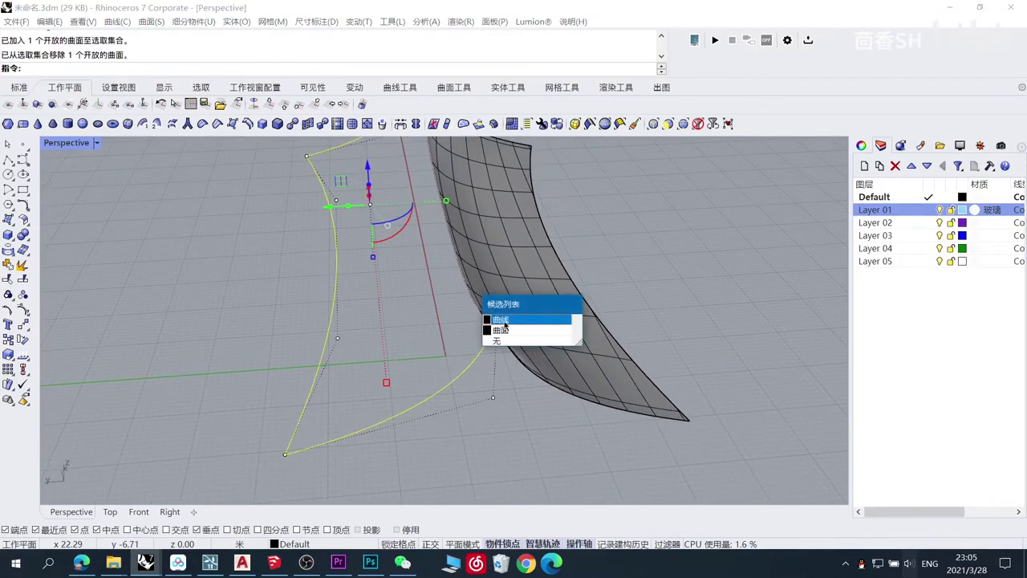
pyautogui.click(501, 322)
pyautogui.scroll(-4, 491, 322)
pyautogui.rightClick(429, 330)
pyautogui.moveTo(429, 330); pyautogui.dragTo(492, 302, button='right')
pyautogui.click(598, 279)
pyautogui.moveTo(598, 279); pyautogui.dragTo(558, 324, button='right')
pyautogui.scroll(-10, 570, 313)
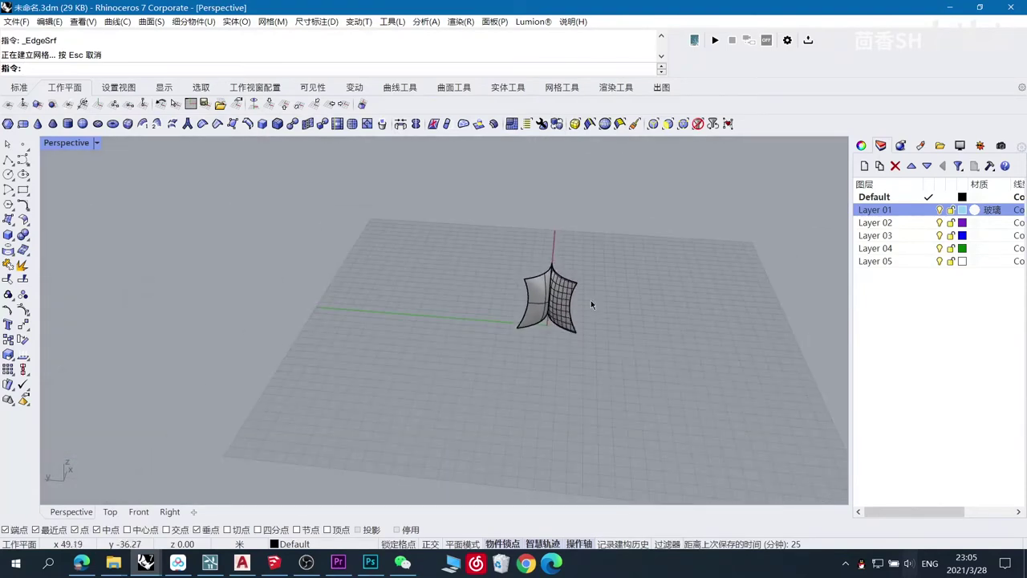
pyautogui.scroll(8, 600, 298)
pyautogui.moveTo(601, 298); pyautogui.dragTo(529, 368, button='right')
pyautogui.click(529, 367)
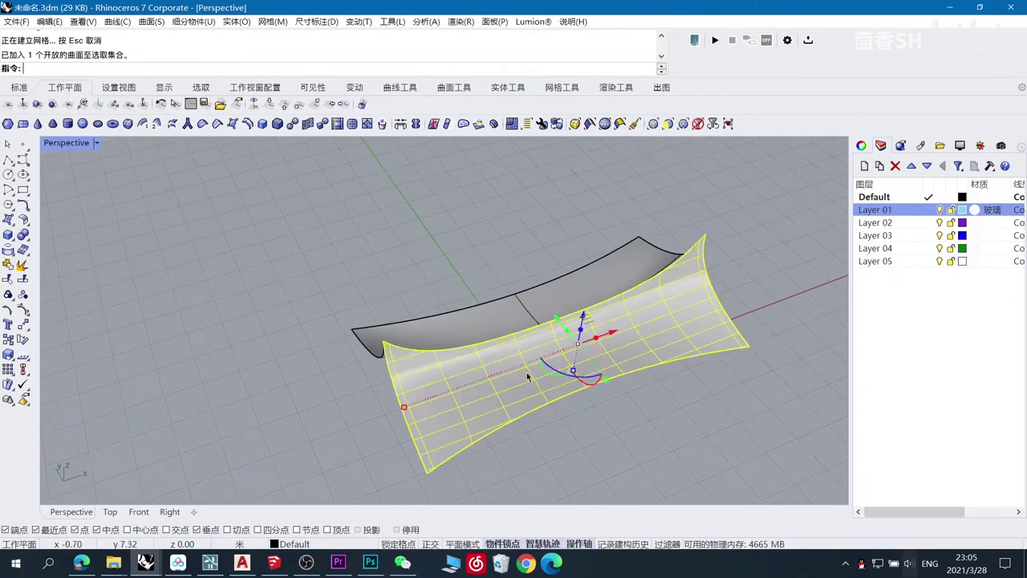
pyautogui.scroll(5, 482, 353)
pyautogui.scroll(-3, 434, 321)
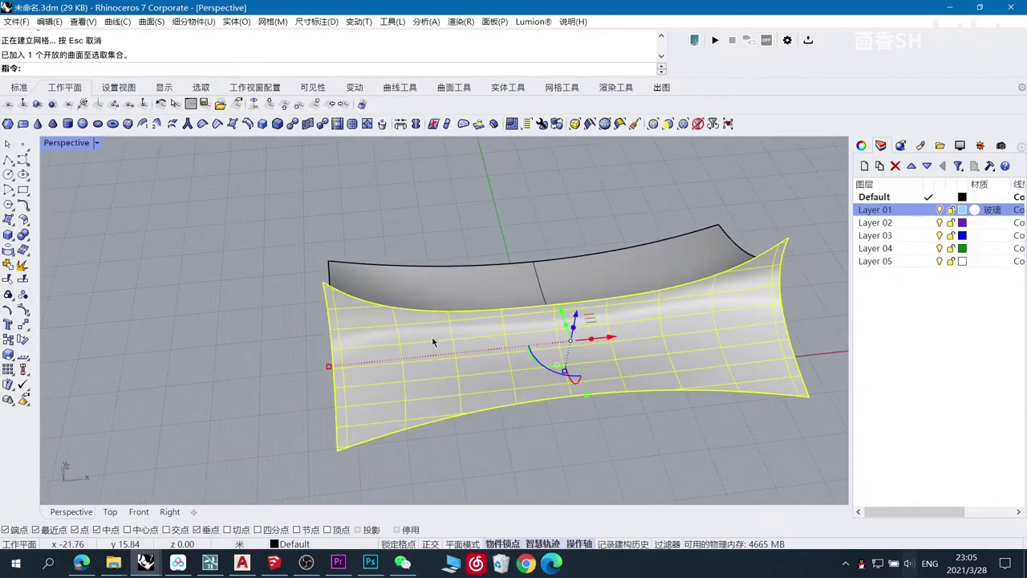
pyautogui.middleClick(434, 341)
pyautogui.click(431, 353)
pyautogui.press('Escape')
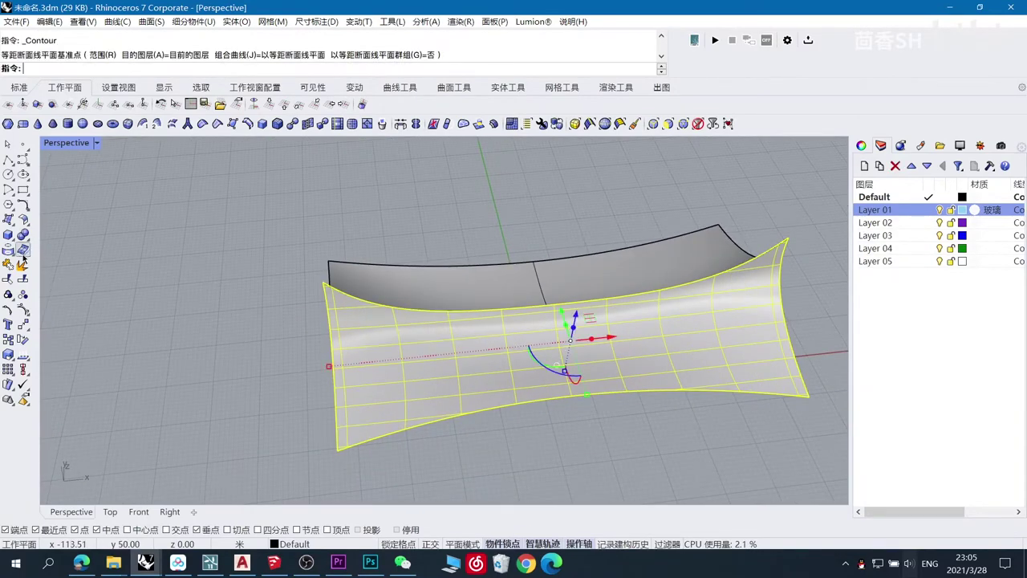
pyautogui.click(14, 255)
pyautogui.click(70, 275)
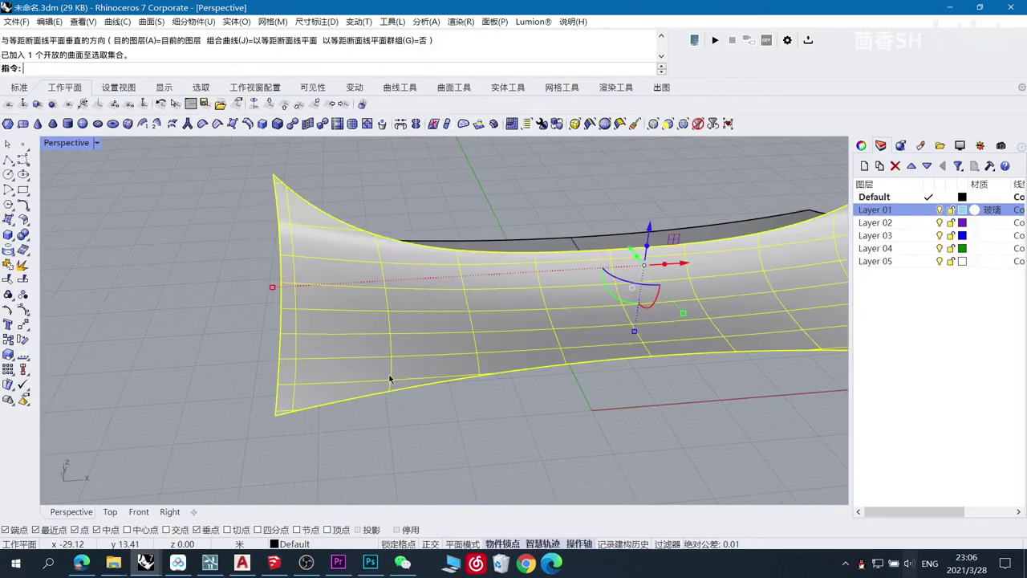
# Contour the negative-Y roof surface along the ridge direction, with the base point on its negative-X side edge
pyautogui.rightClick(390, 380)
pyautogui.click(280, 356)
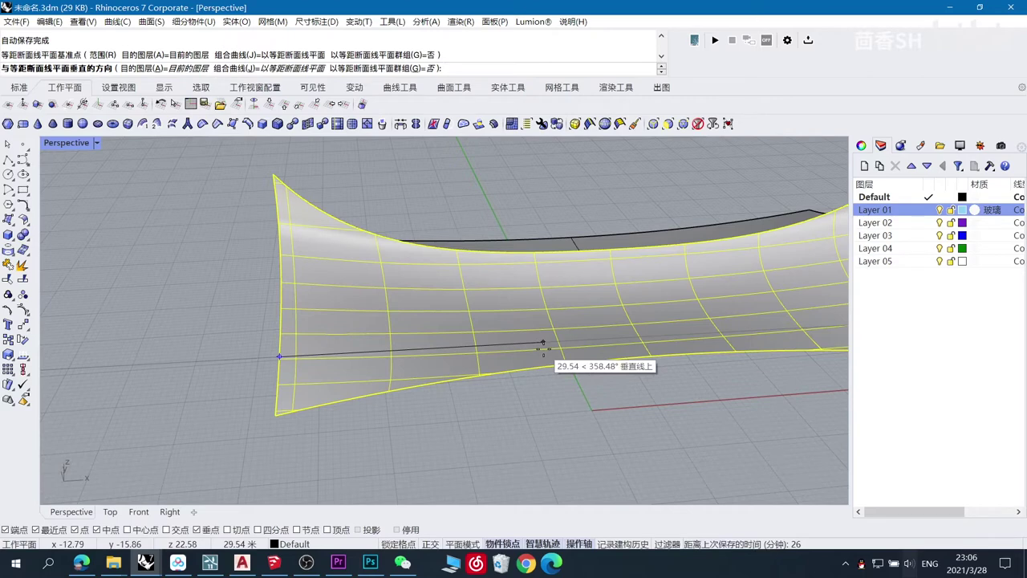
pyautogui.click(543, 347)
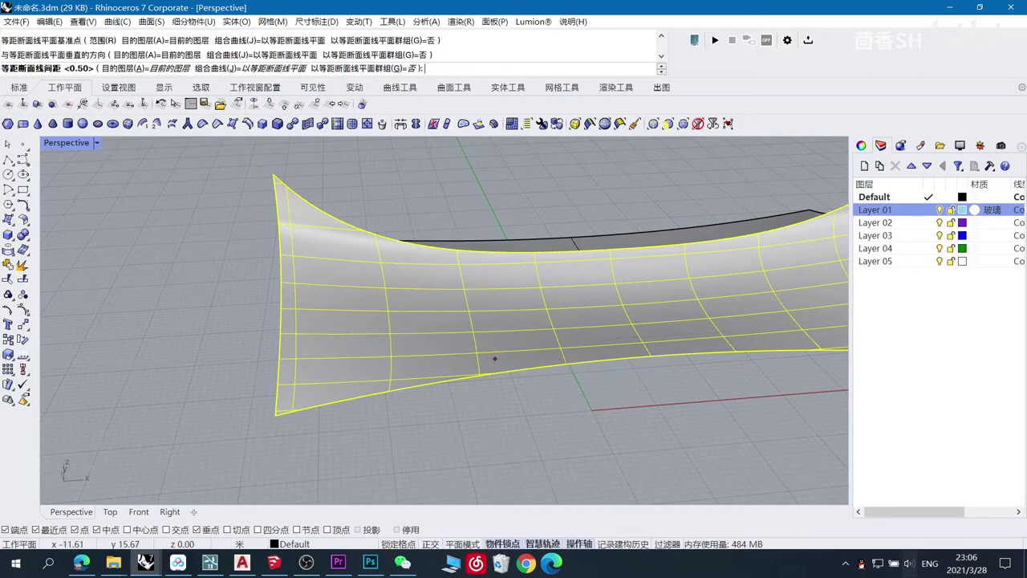
pyautogui.press('Return')
pyautogui.scroll(-5, 495, 358)
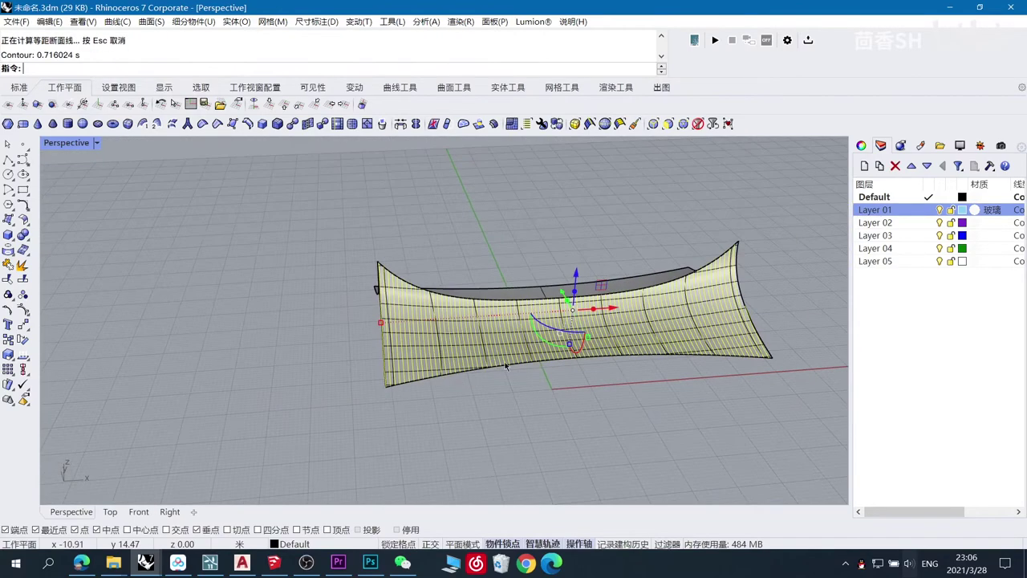
pyautogui.moveTo(495, 359)
pyautogui.mouseDown(button='right')
pyautogui.moveTo(554, 321)
pyautogui.moveTo(491, 371)
pyautogui.mouseUp(button='right')
pyautogui.scroll(6, 482, 366)
pyautogui.scroll(-3, 492, 371)
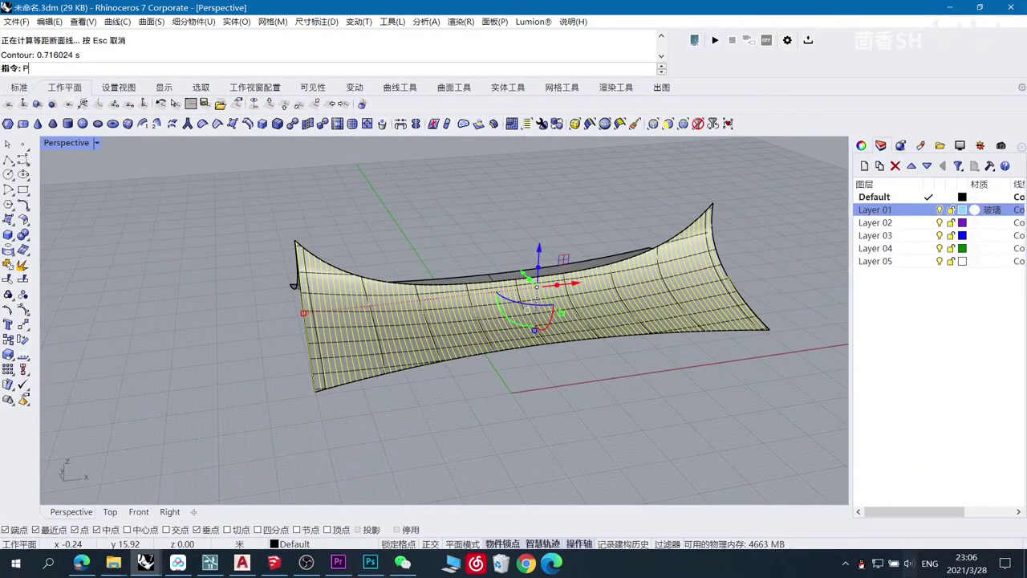
# Pipe all the contour curves with a radius of 0.4
pyautogui.write('Pipe')
pyautogui.press('Return')
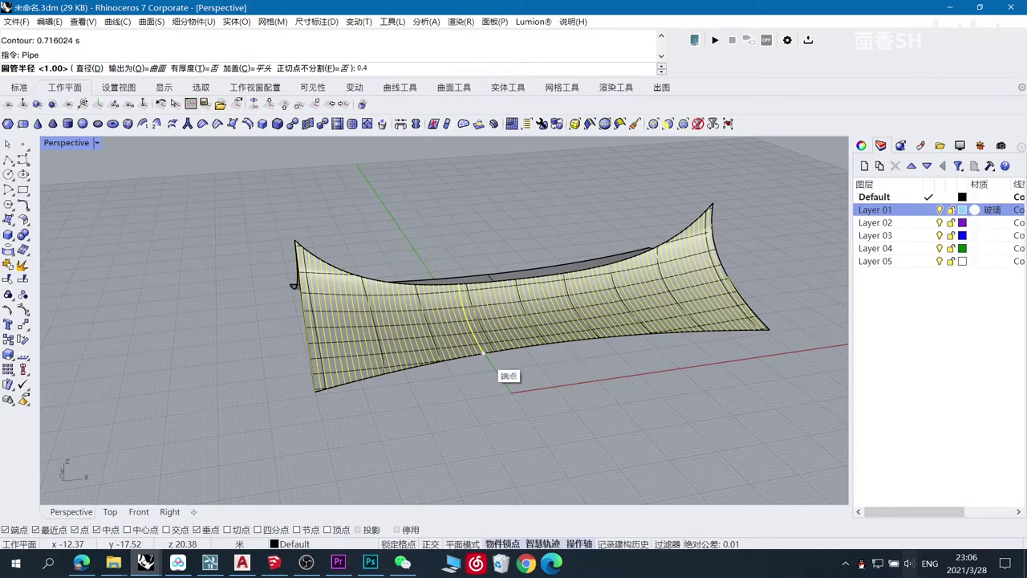
pyautogui.press('Return')
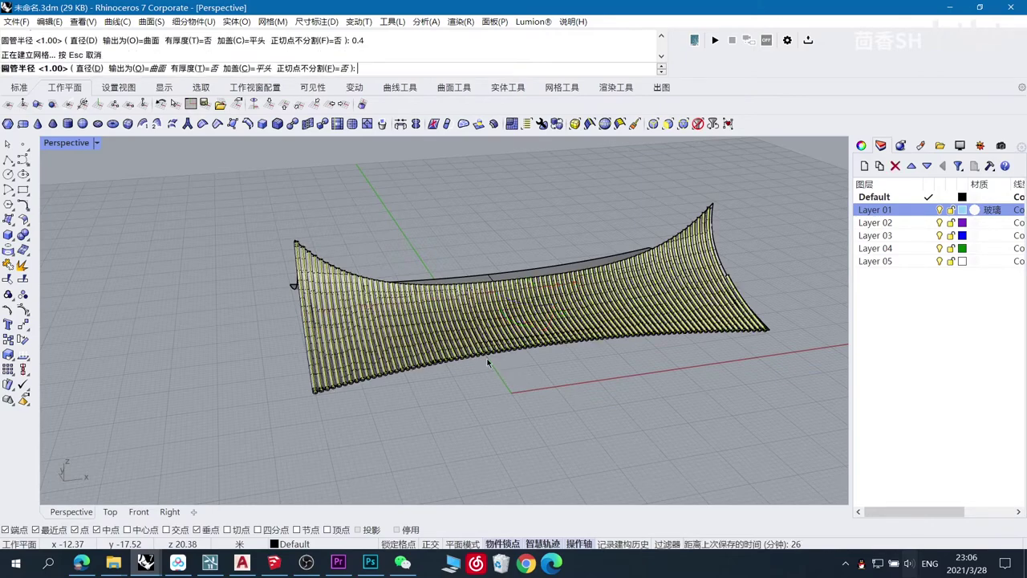
pyautogui.moveTo(482, 354); pyautogui.dragTo(451, 394, button='right')
pyautogui.scroll(-6, 451, 395)
pyautogui.click(496, 407)
pyautogui.scroll(3, 495, 405)
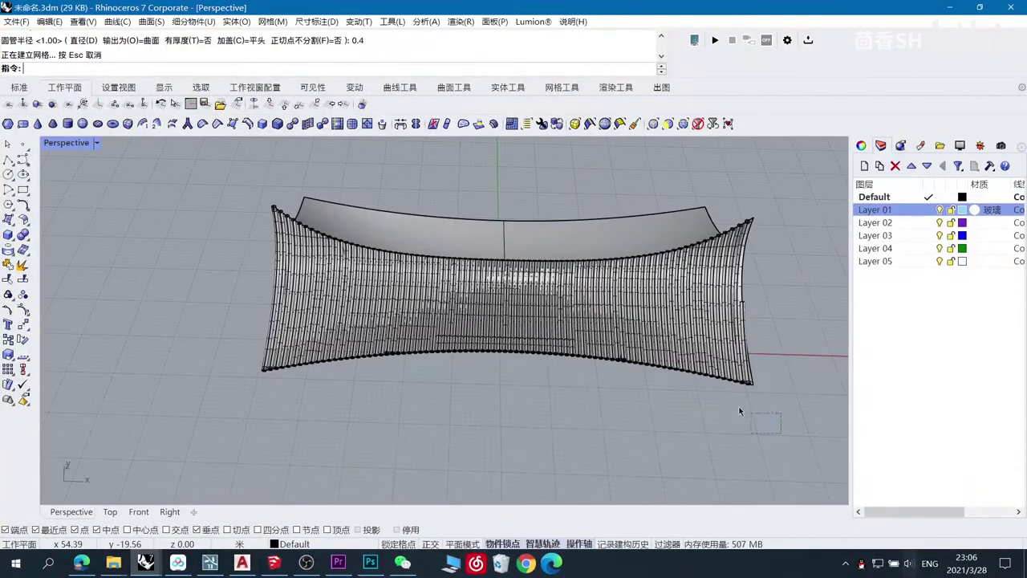
# Mirror the negative-Y roof half with its surface, curves and pipes across the ridge line to the opposite side
pyautogui.moveTo(215, 295); pyautogui.dragTo(214, 294)
pyautogui.moveTo(292, 308); pyautogui.dragTo(488, 288, button='right')
pyautogui.press('Return')
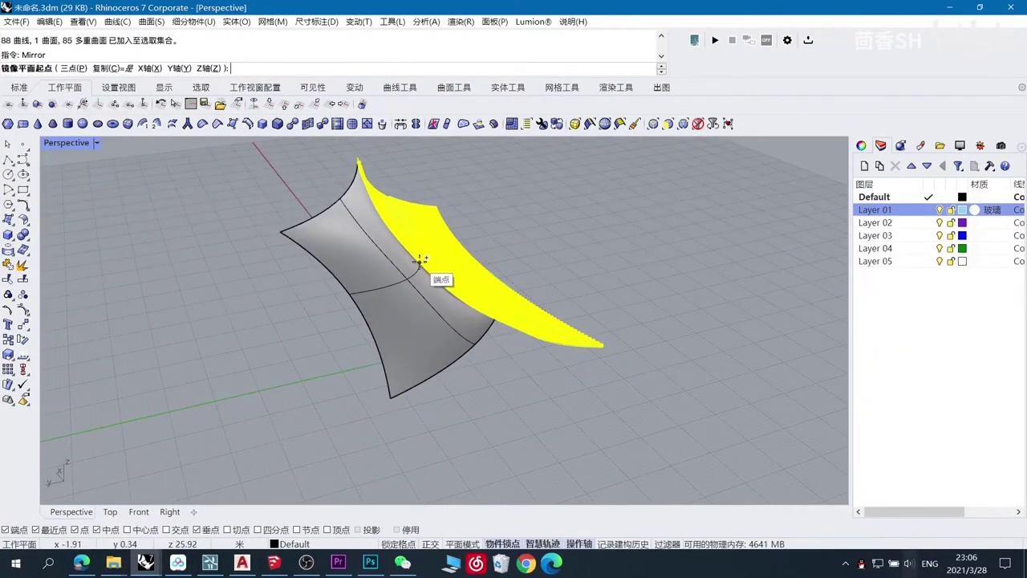
pyautogui.click(419, 263)
pyautogui.click(439, 292)
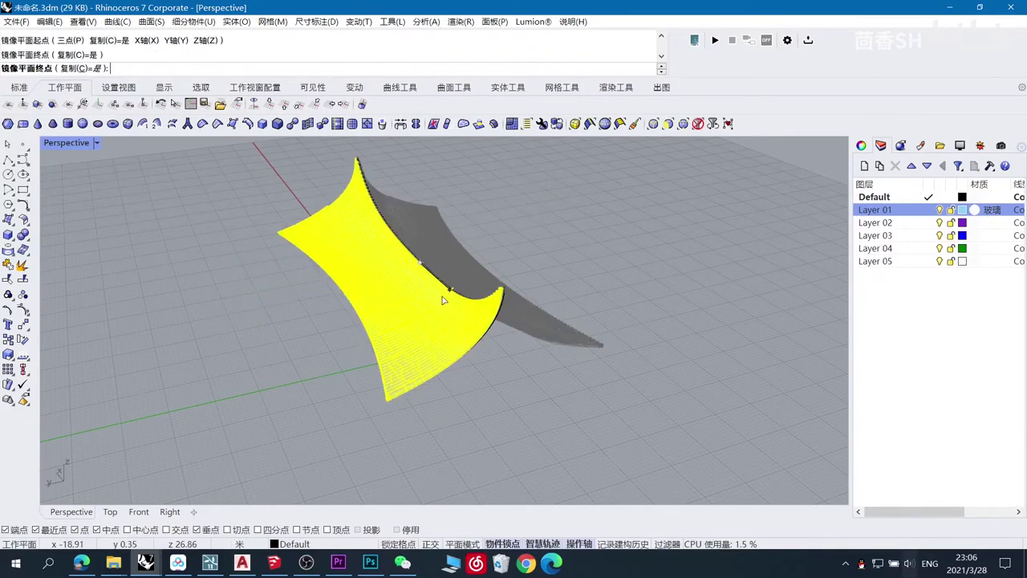
pyautogui.moveTo(518, 285); pyautogui.dragTo(438, 303, button='right')
pyautogui.click(587, 253)
# Delete the redundant edge-curve surface beneath the mirrored pipes on the positive-Y side
pyautogui.scroll(3, 450, 263)
pyautogui.scroll(-2, 438, 304)
pyautogui.scroll(12, 392, 306)
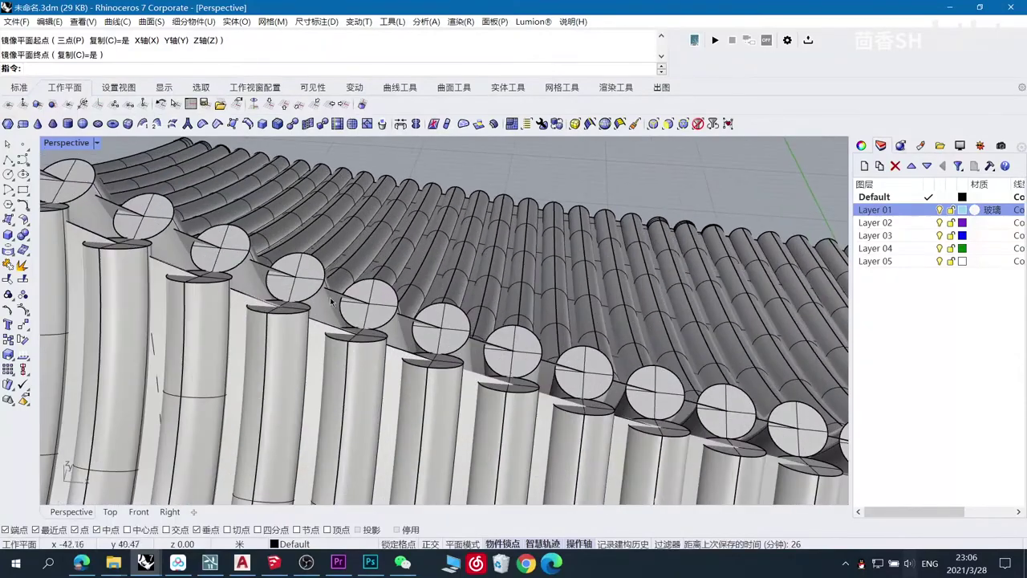
pyautogui.click(331, 298)
pyautogui.scroll(-10, 327, 299)
pyautogui.moveTo(268, 314); pyautogui.dragTo(438, 243, button='right')
pyautogui.click(452, 359)
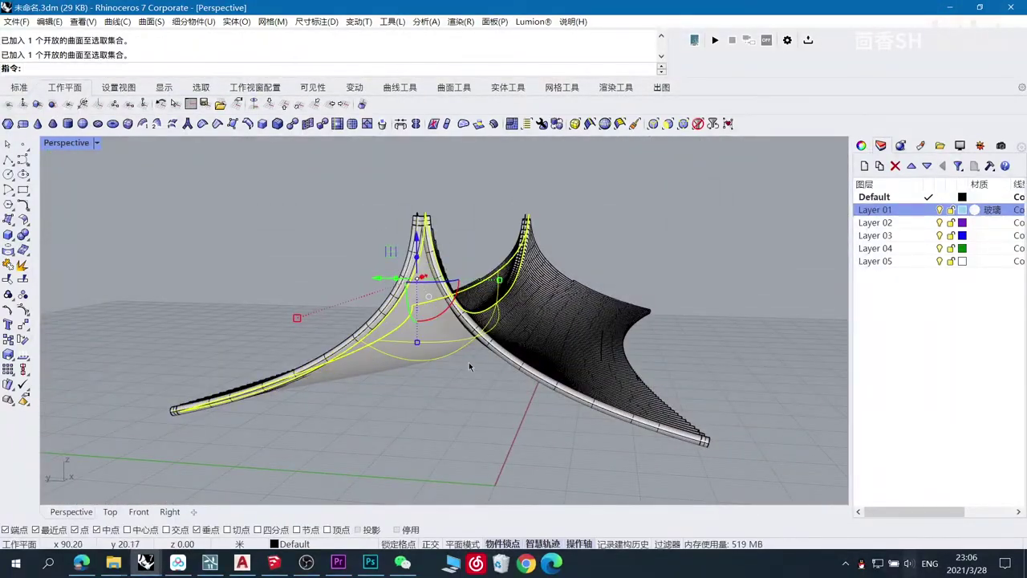
pyautogui.press('Delete')
# Try to pick the ridge curve between the two rows of upper pipe ends
pyautogui.moveTo(469, 365); pyautogui.dragTo(499, 361, button='right')
pyautogui.scroll(3, 497, 319)
pyautogui.moveTo(467, 281); pyautogui.dragTo(464, 304, button='right')
pyautogui.scroll(4, 443, 255)
pyautogui.moveTo(443, 255); pyautogui.dragTo(442, 279, button='right')
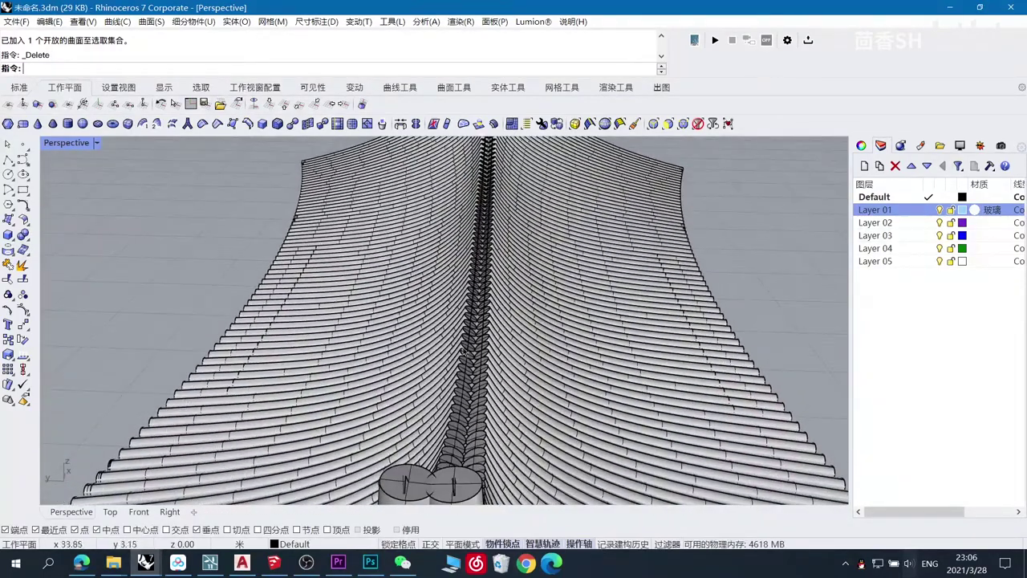
pyautogui.click(476, 372)
pyautogui.click(474, 376)
pyautogui.click(480, 379)
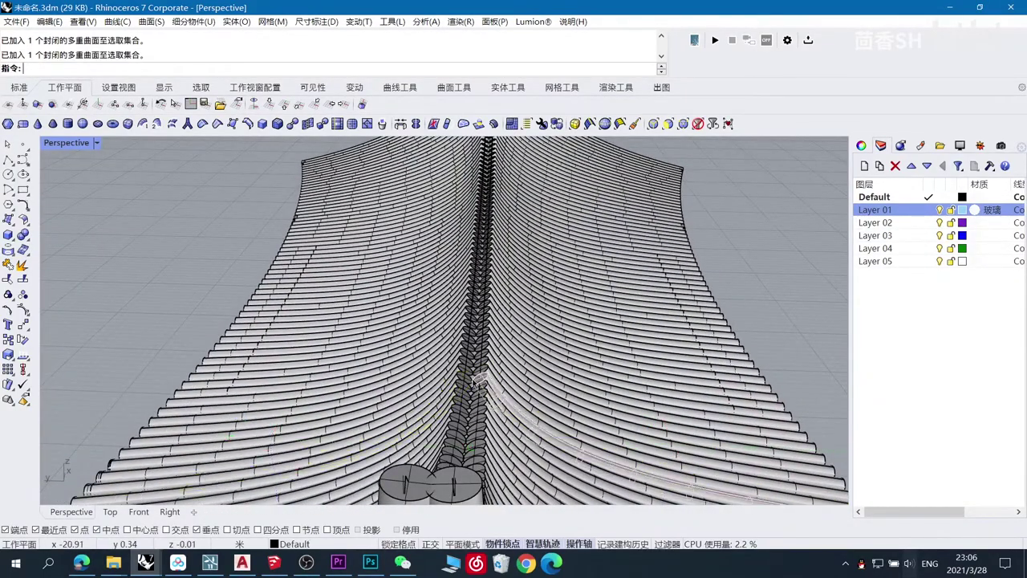
pyautogui.click(777, 275)
# Select the ridge curve running through the upper pipe ends of the negative-Y roof half
pyautogui.scroll(-5, 777, 275)
pyautogui.scroll(4, 674, 272)
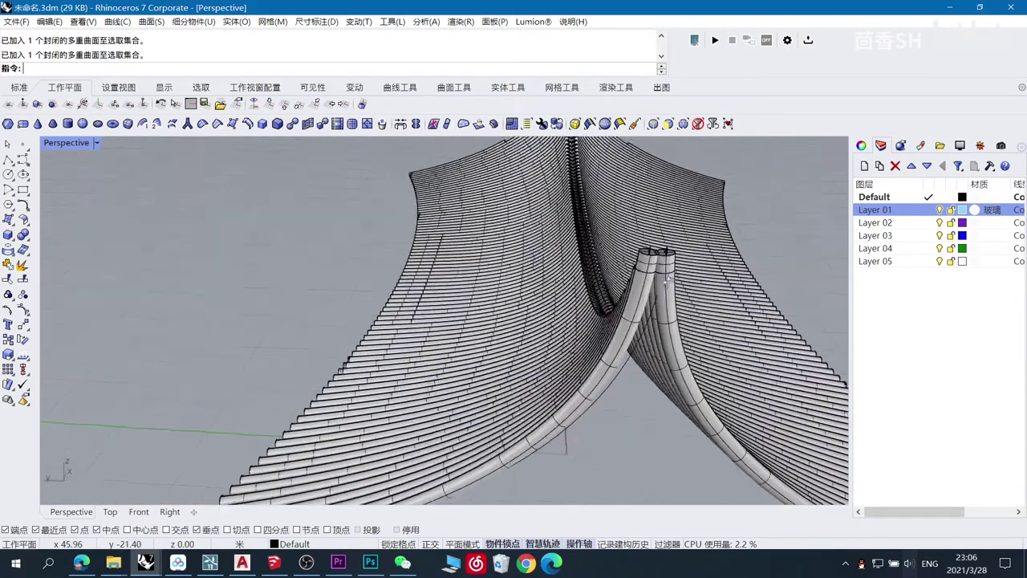
pyautogui.moveTo(662, 301); pyautogui.dragTo(654, 275, button='right')
pyautogui.scroll(4, 592, 169)
pyautogui.moveTo(592, 171); pyautogui.dragTo(575, 239, button='right')
pyautogui.scroll(5, 581, 218)
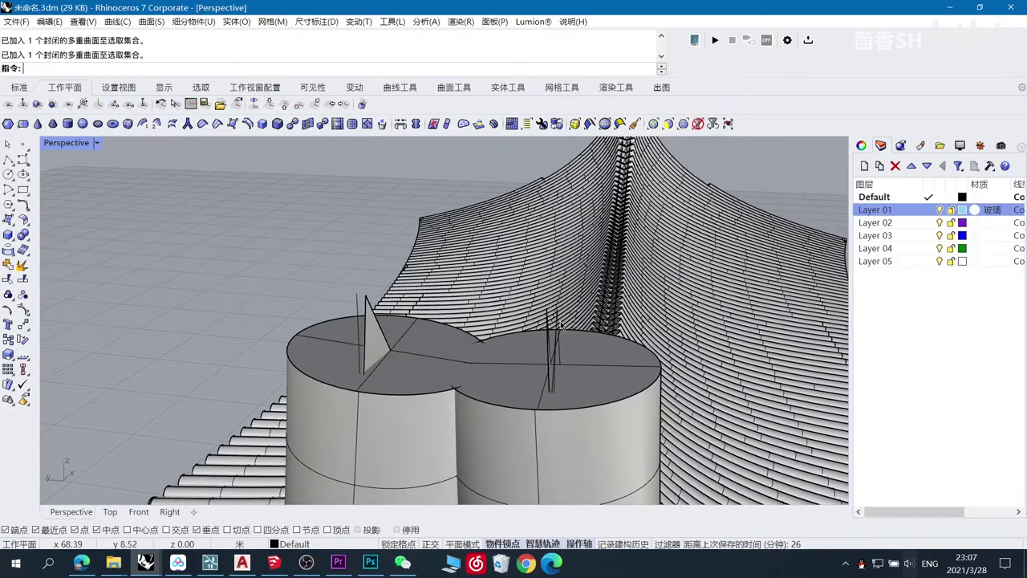
pyautogui.scroll(-6, 563, 327)
pyautogui.moveTo(605, 294); pyautogui.dragTo(619, 332, button='right')
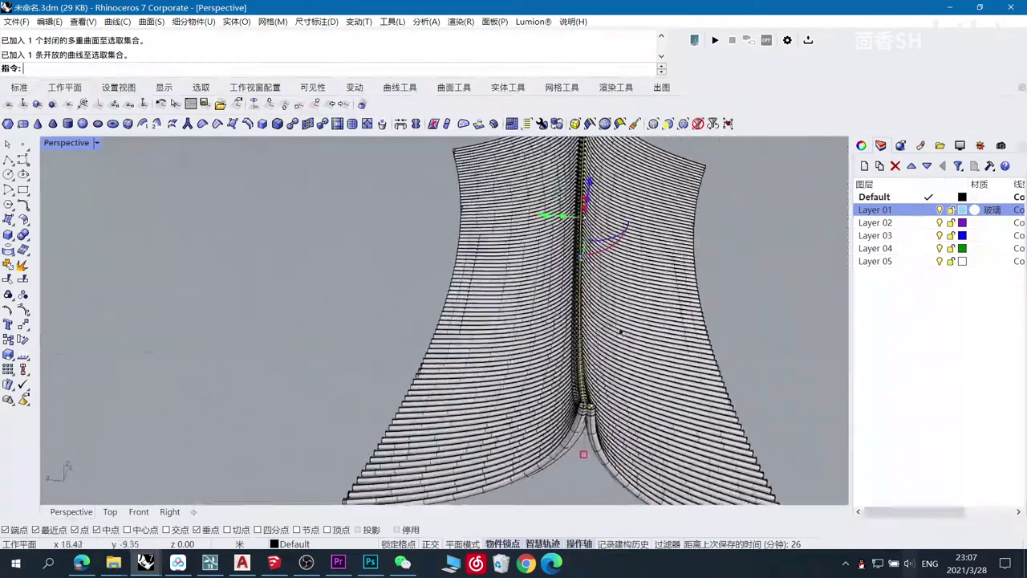
# Try to add the second ridge curve, through the positive-Y pipe ends, to the selection and deselect the wrongly picked objects
pyautogui.scroll(5, 563, 321)
pyautogui.scroll(8, 564, 320)
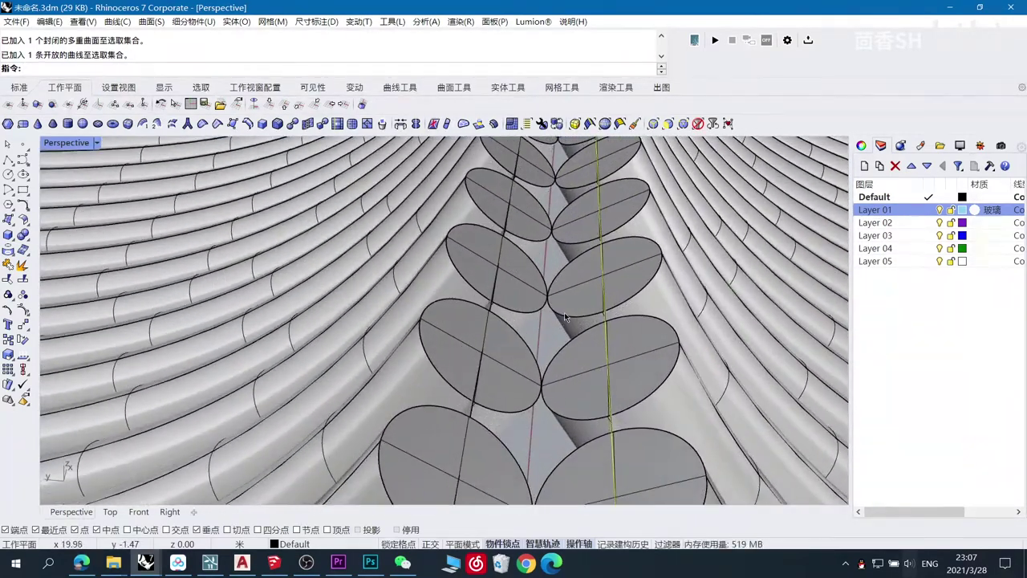
pyautogui.scroll(1, 565, 313)
pyautogui.keyDown('shift'); pyautogui.click(481, 313); pyautogui.keyUp('shift')
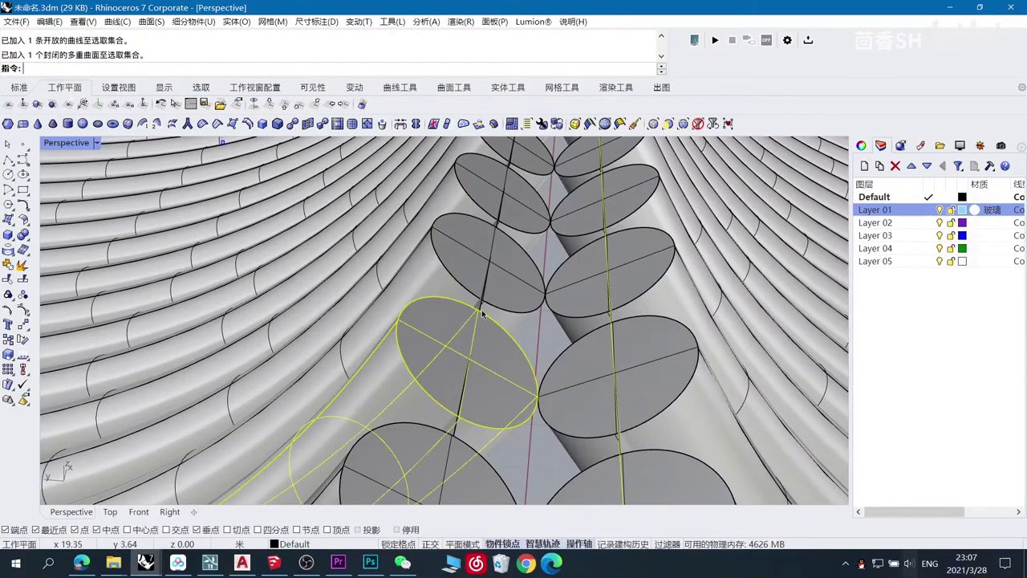
pyautogui.keyDown('shift'); pyautogui.click(482, 305); pyautogui.keyUp('shift')
pyautogui.scroll(-2, 529, 312)
pyautogui.keyDown('ctrl'); pyautogui.click(495, 302); pyautogui.keyUp('ctrl')
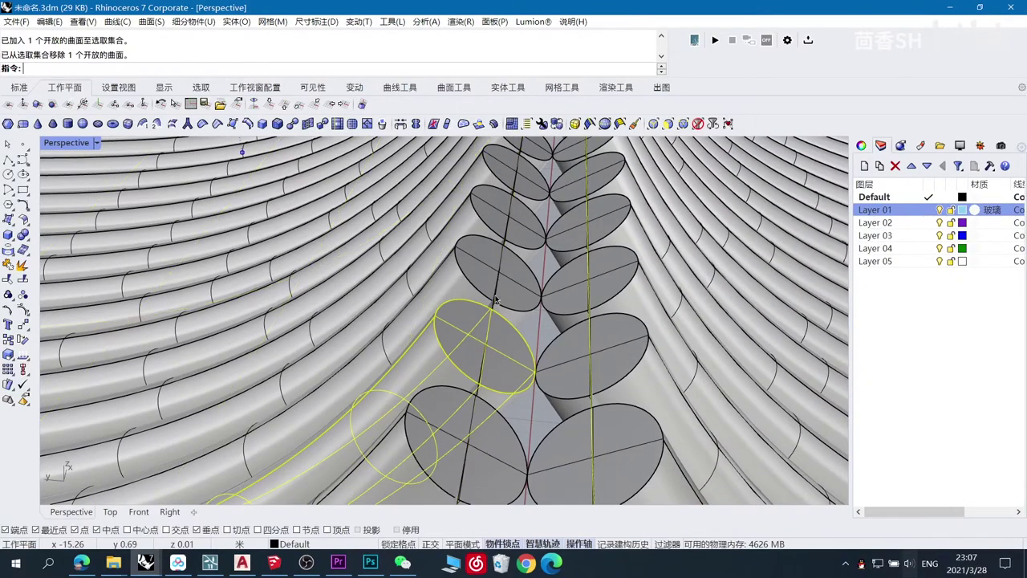
pyautogui.keyDown('ctrl'); pyautogui.click(490, 324); pyautogui.keyUp('ctrl')
# Pipe the selected ridge curve between the two roof halves with flat caps and a 0.40 radius at start and end
pyautogui.scroll(-10, 512, 306)
pyautogui.scroll(-8, 515, 307)
pyautogui.moveTo(514, 307); pyautogui.dragTo(479, 308, button='right')
pyautogui.scroll(6, 513, 301)
pyautogui.scroll(-3, 530, 305)
pyautogui.scroll(-10, 434, 316)
pyautogui.scroll(9, 398, 327)
pyautogui.scroll(-6, 399, 327)
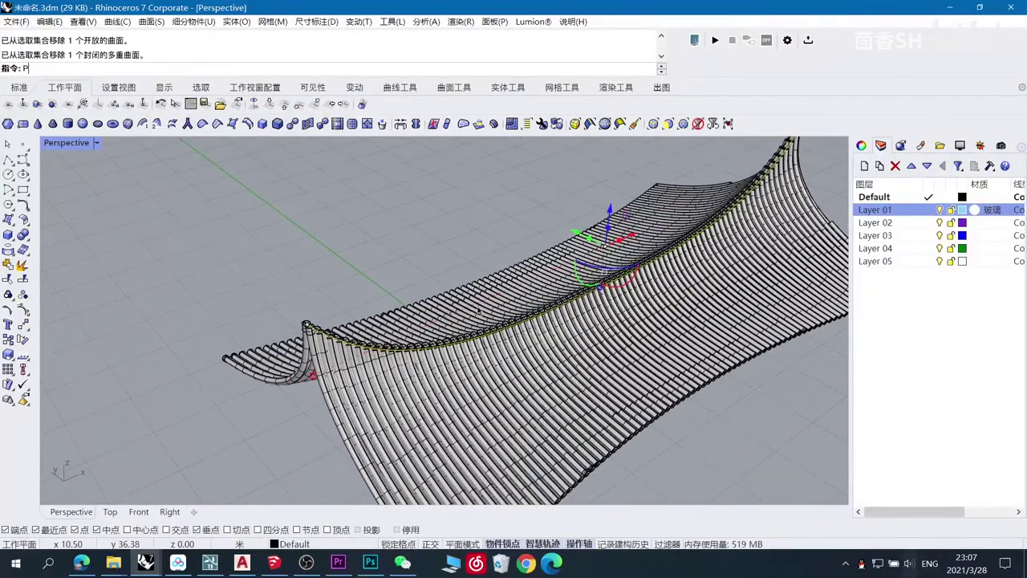
pyautogui.press('Return')
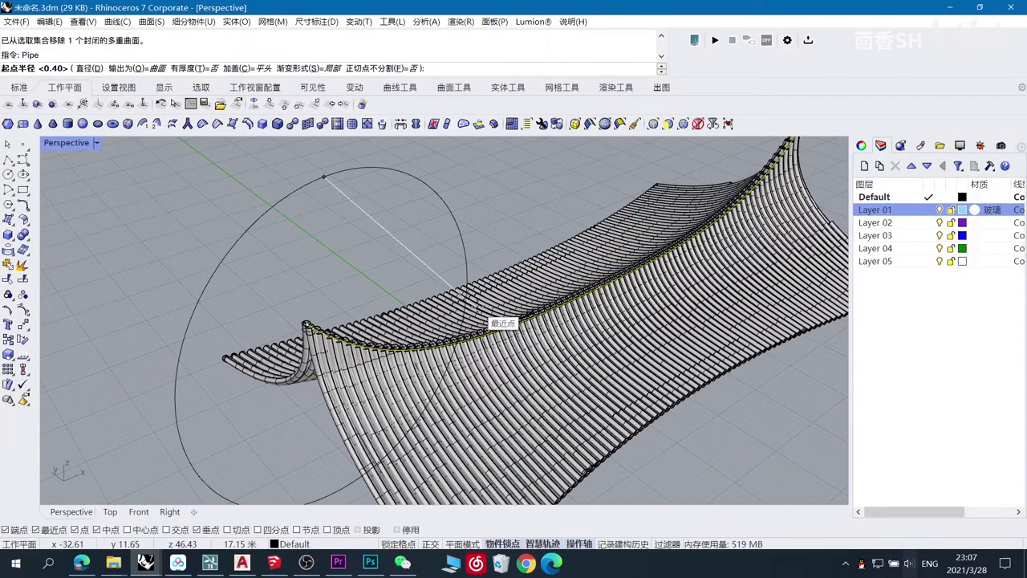
pyautogui.press('Return')
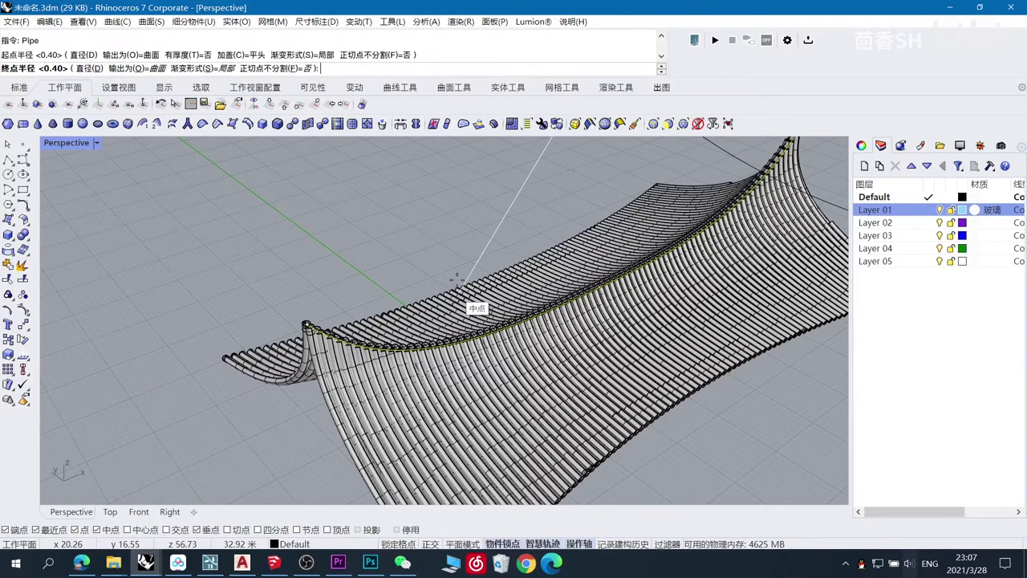
pyautogui.press('Return')
pyautogui.press('Return')
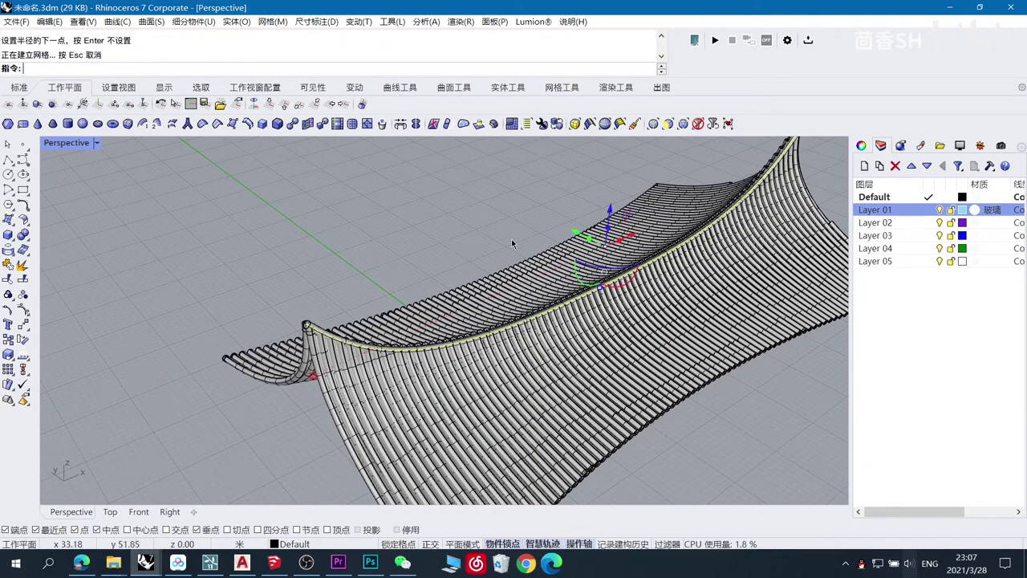
# Examine the piped ridge and the whole tiled roof from several angles and distances
pyautogui.moveTo(511, 240); pyautogui.dragTo(426, 218, button='right')
pyautogui.click(403, 219)
pyautogui.scroll(-6, 417, 231)
pyautogui.moveTo(446, 252); pyautogui.dragTo(587, 286, button='right')
pyautogui.scroll(5, 497, 281)
pyautogui.moveTo(450, 293); pyautogui.dragTo(385, 223, button='right')
pyautogui.scroll(-6, 275, 241)
pyautogui.scroll(-4, 276, 241)
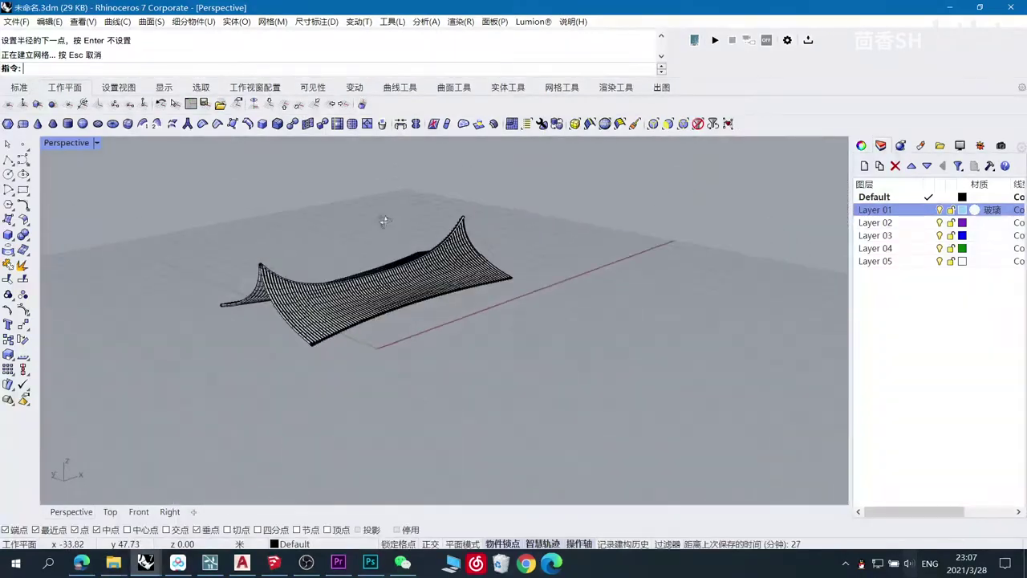
# Try to cap the ends of the ridge pipe, and undo the pipe along the ridge
pyautogui.scroll(8, 321, 240)
pyautogui.click(90, 330)
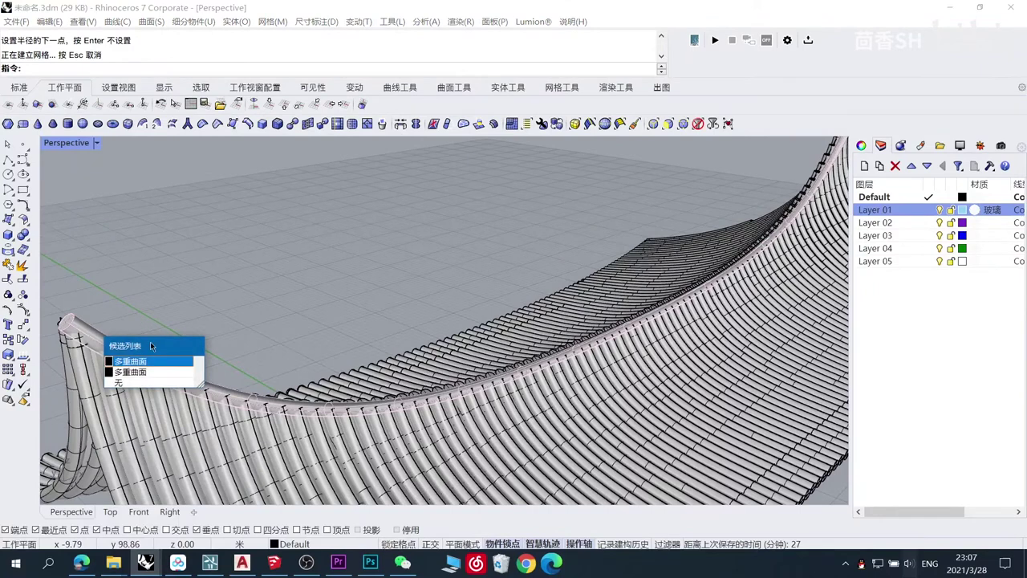
pyautogui.click(132, 361)
pyautogui.write('Caps')
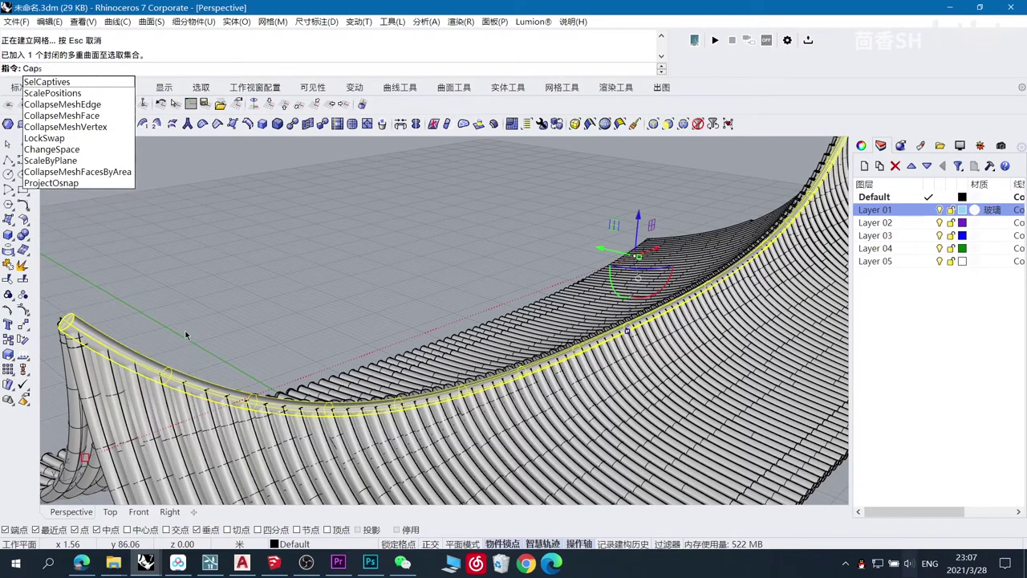
pyautogui.press('Return')
pyautogui.press('Return')
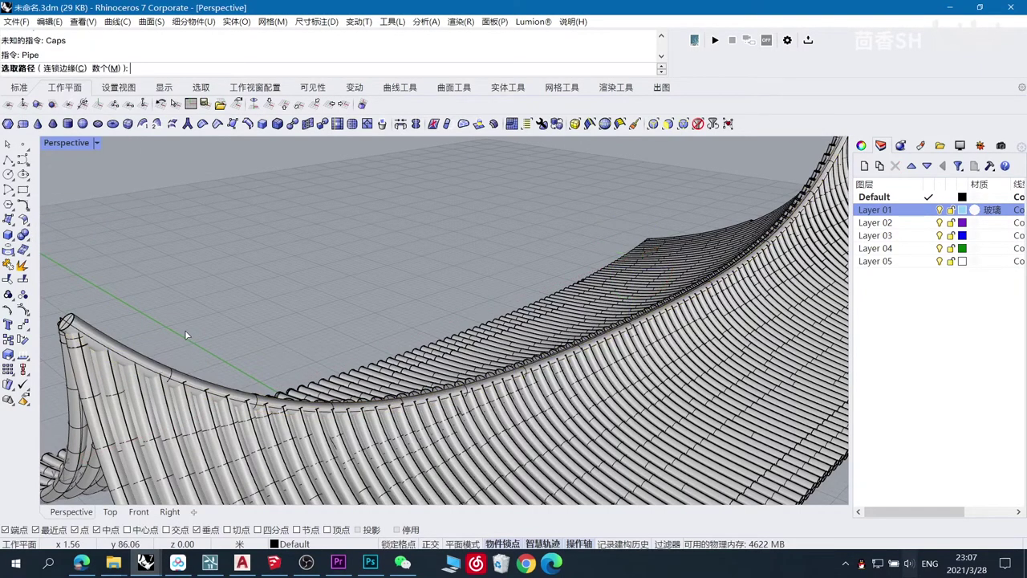
pyautogui.hotkey('ctrl', 'z')
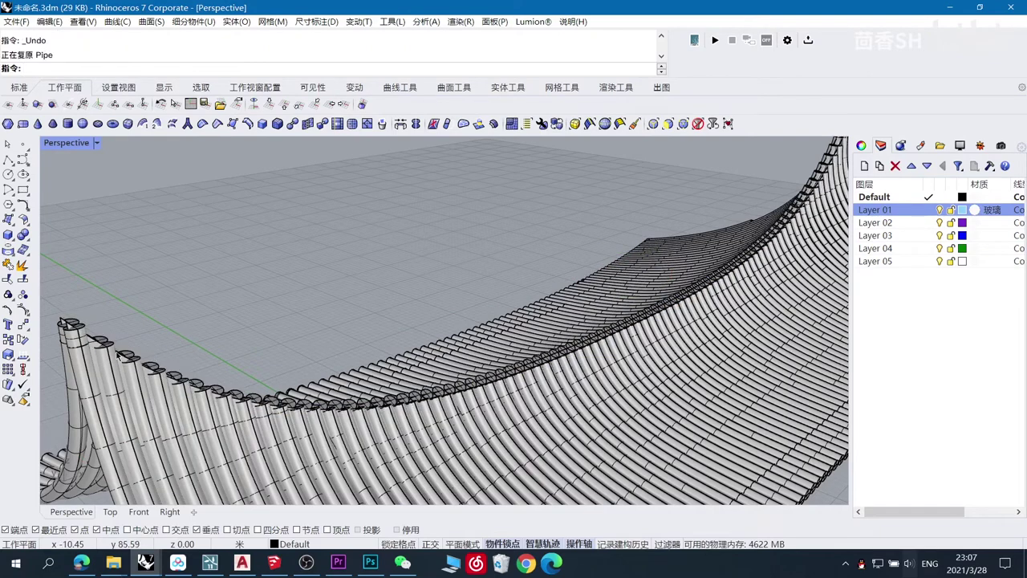
# Pipe the ridge curve through the upper tile ends again with round caps and a radius of 0.5
pyautogui.click(142, 372)
pyautogui.click(153, 386)
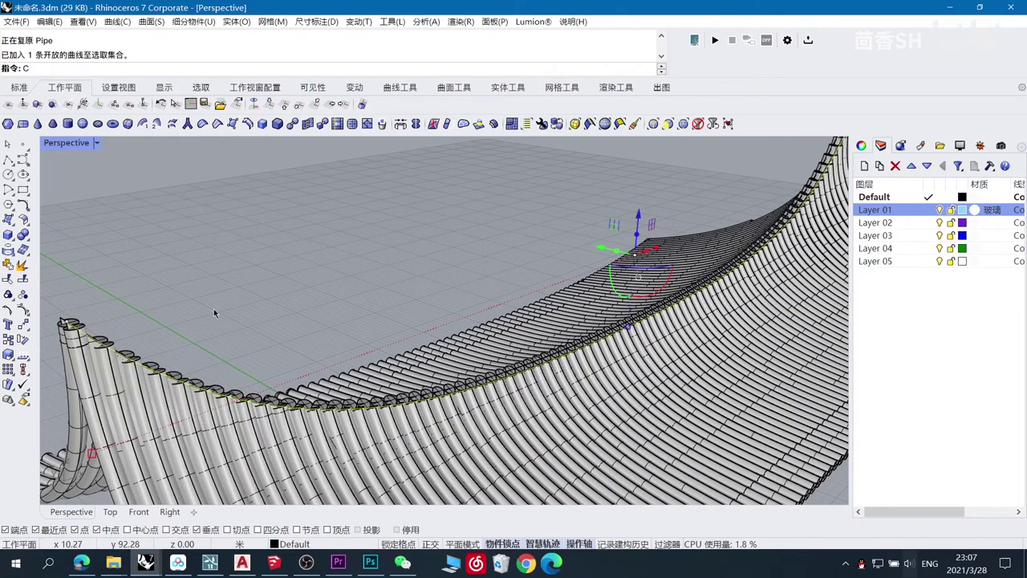
pyautogui.press('Return')
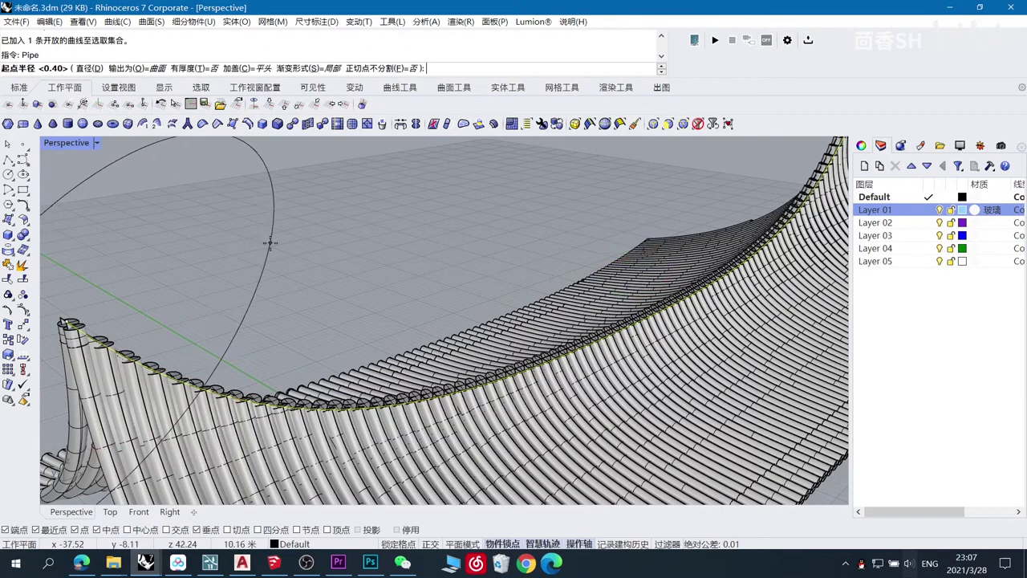
pyautogui.click(262, 71)
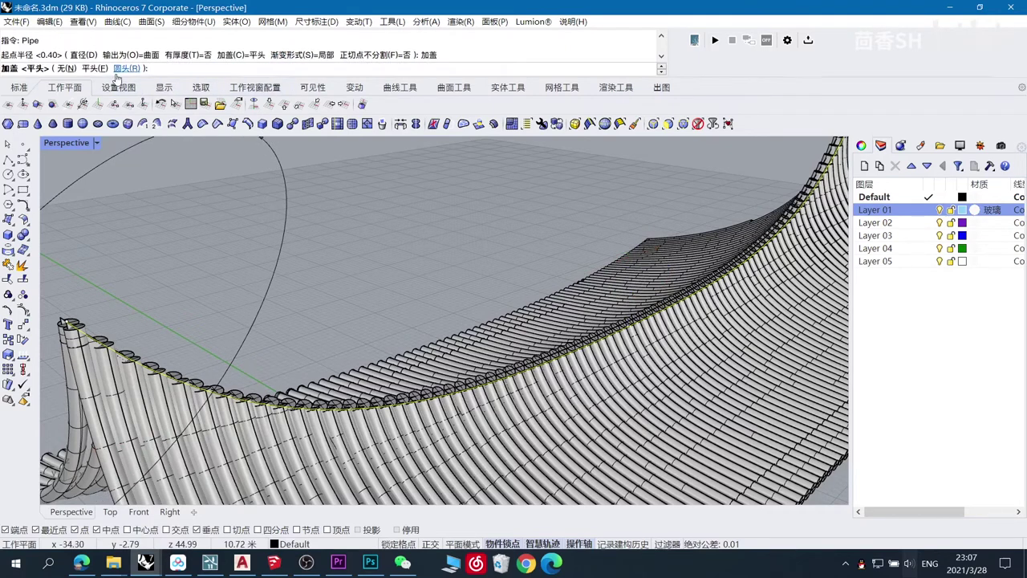
pyautogui.click(136, 68)
pyautogui.write('0.')
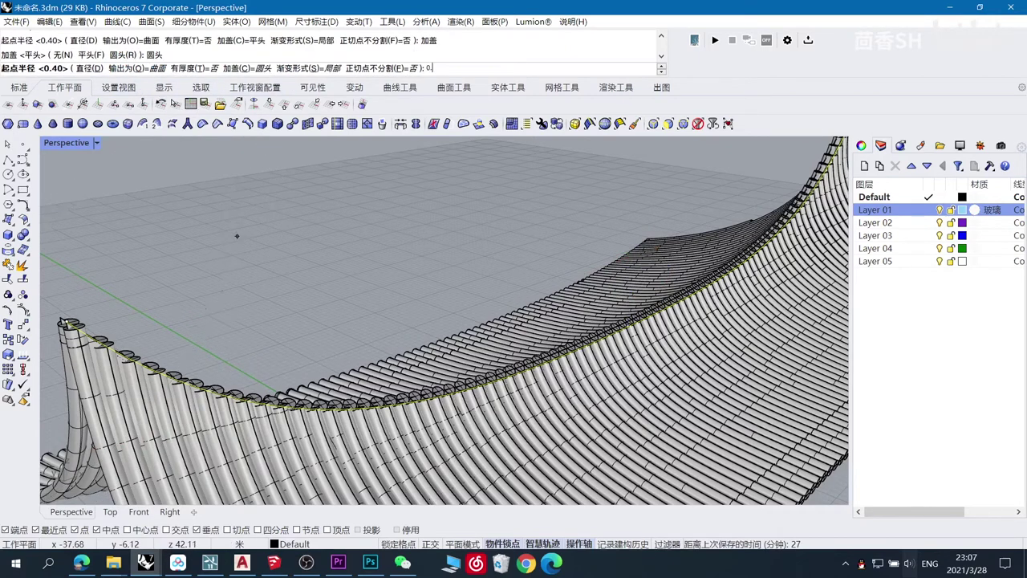
pyautogui.write('5')
pyautogui.press('Return')
pyautogui.write('0')
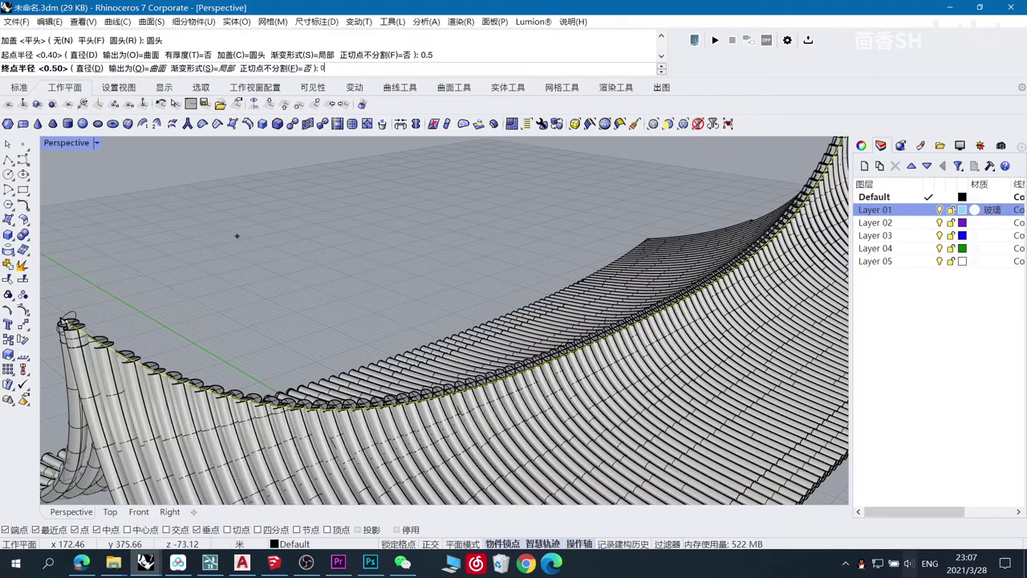
pyautogui.press('Return')
pyautogui.press('Return')
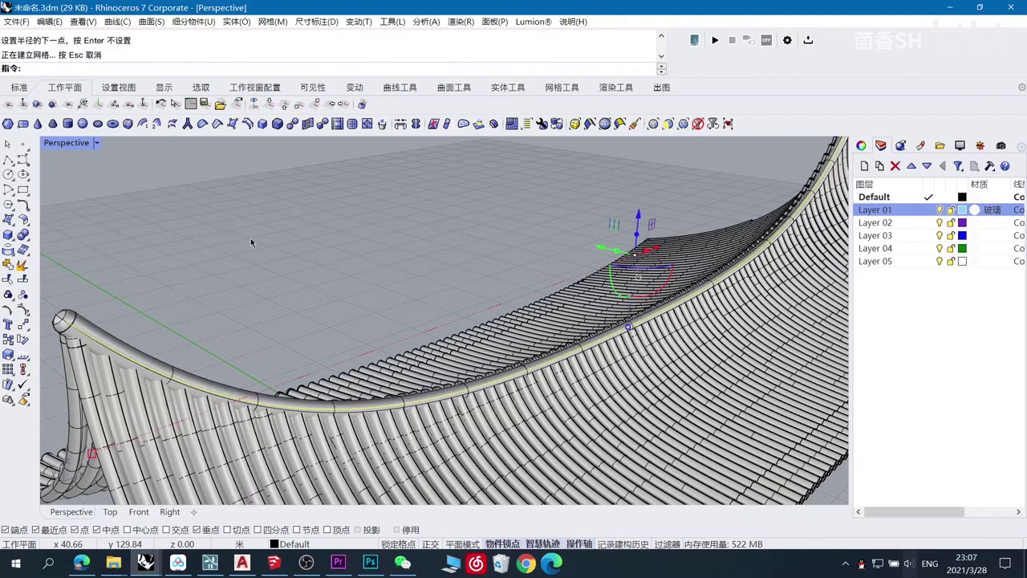